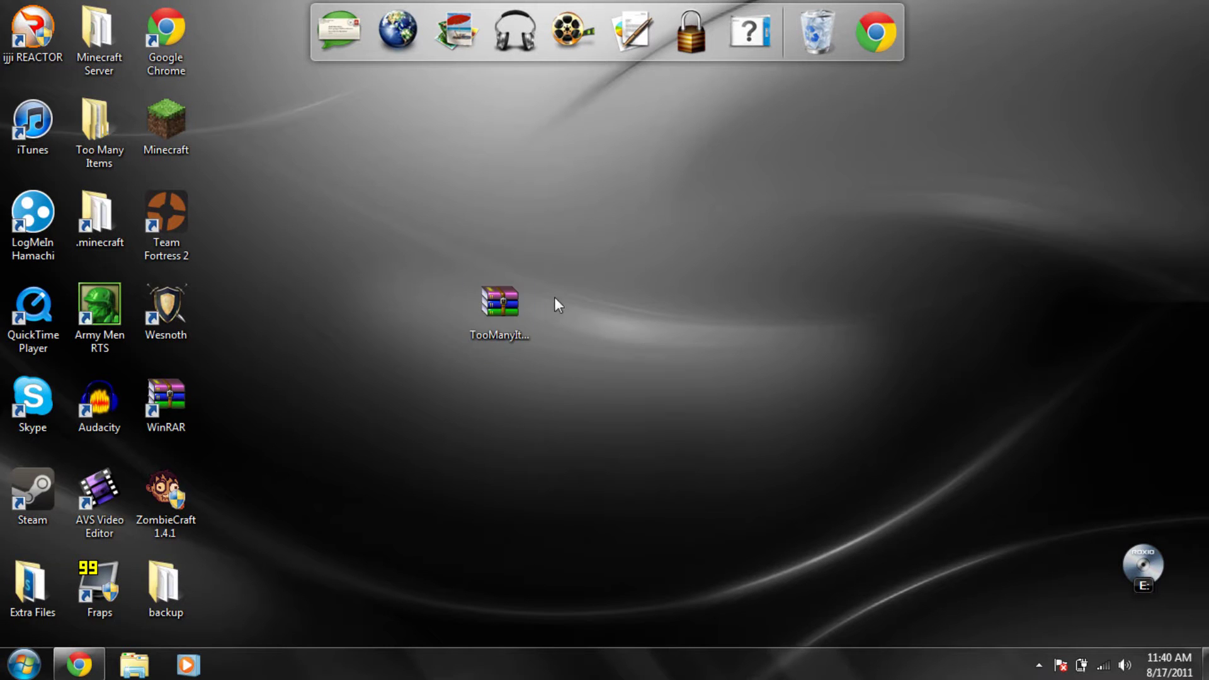
# Reposition the TooManyItems archive icon slightly on the desktop
pyautogui.moveTo(529, 291); pyautogui.dragTo(580, 310)
pyautogui.click(755, 337)
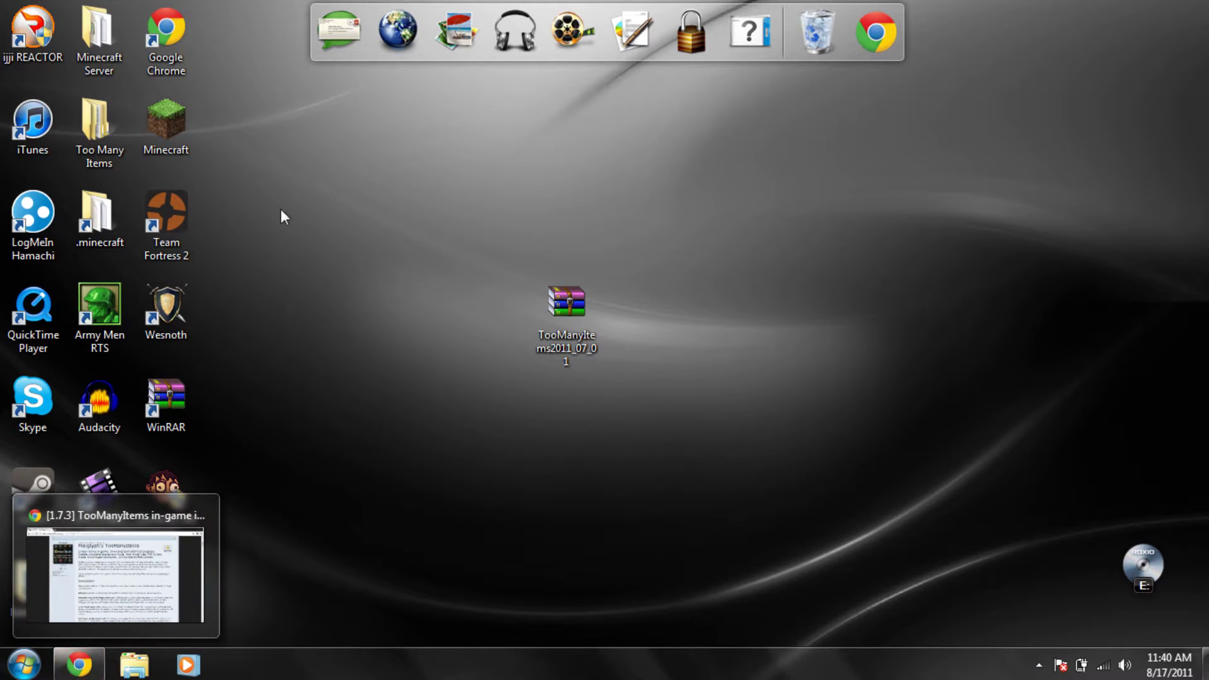
# Switch to Chrome and examine the TooManyItems forum topic, its web address and its Download section
pyautogui.click(76, 673)
pyautogui.scroll(-1, 432, 350)
pyautogui.scroll(2, 432, 351)
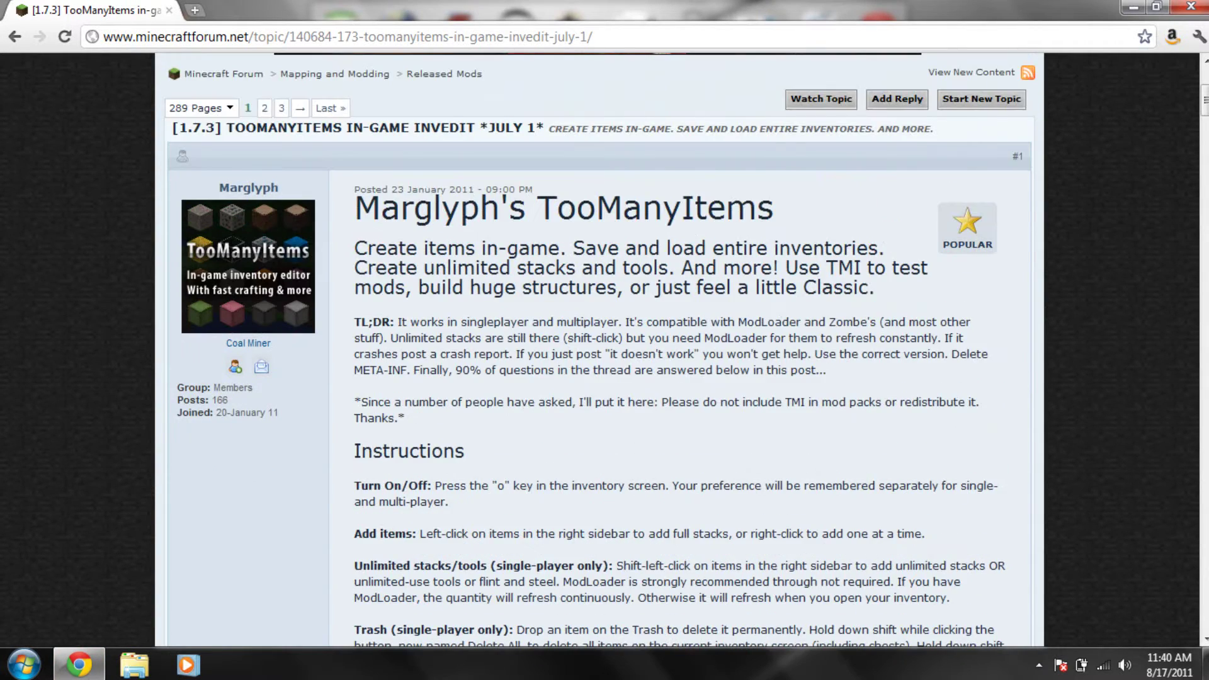
pyautogui.scroll(-1, 448, 376)
pyautogui.moveTo(1204, 113); pyautogui.dragTo(1204, 82)
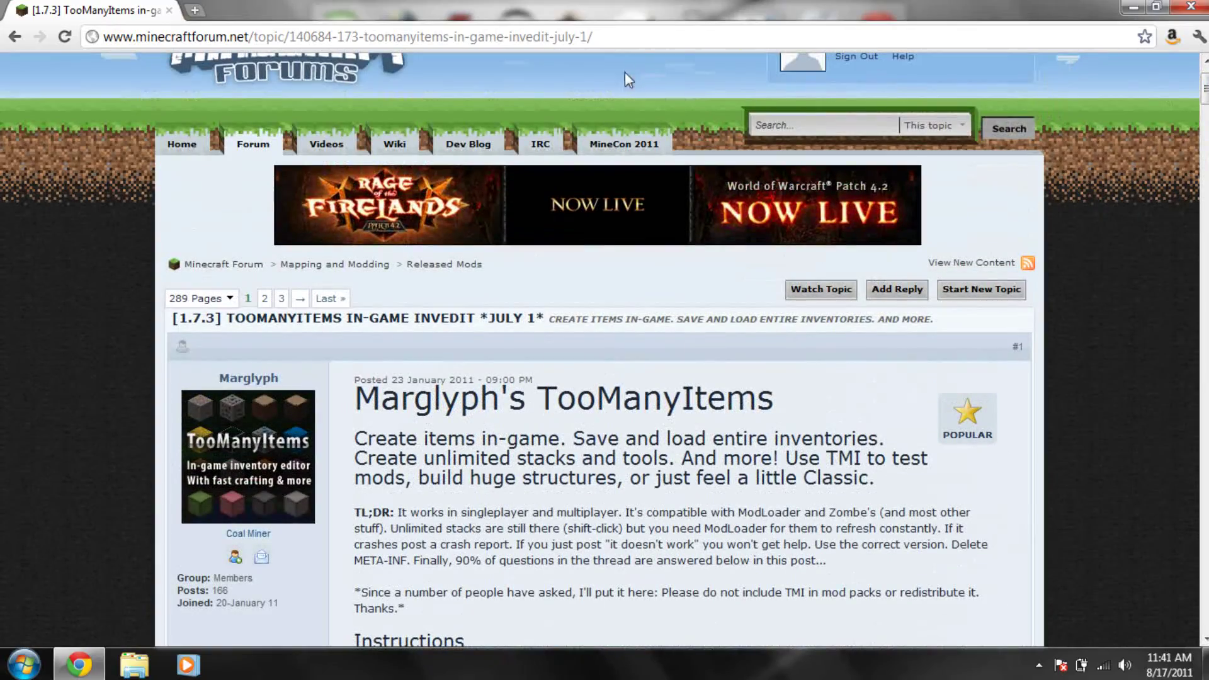
pyautogui.moveTo(596, 36); pyautogui.dragTo(49, 52)
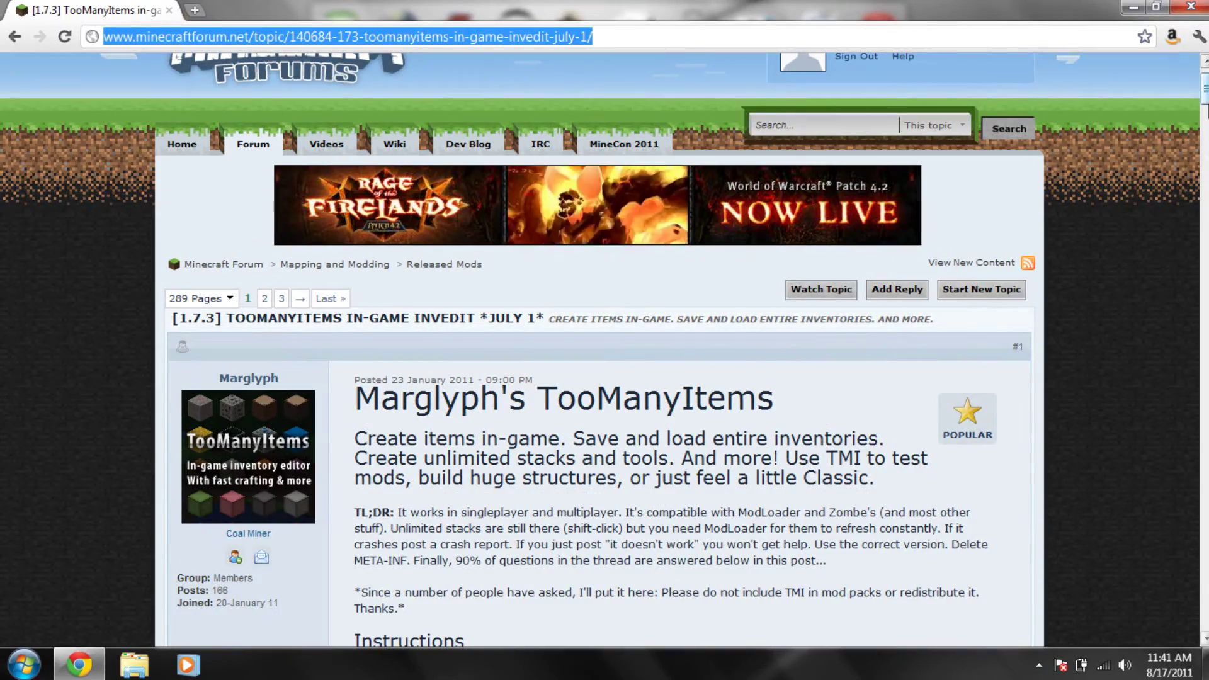
pyautogui.moveTo(1203, 88); pyautogui.dragTo(1204, 156)
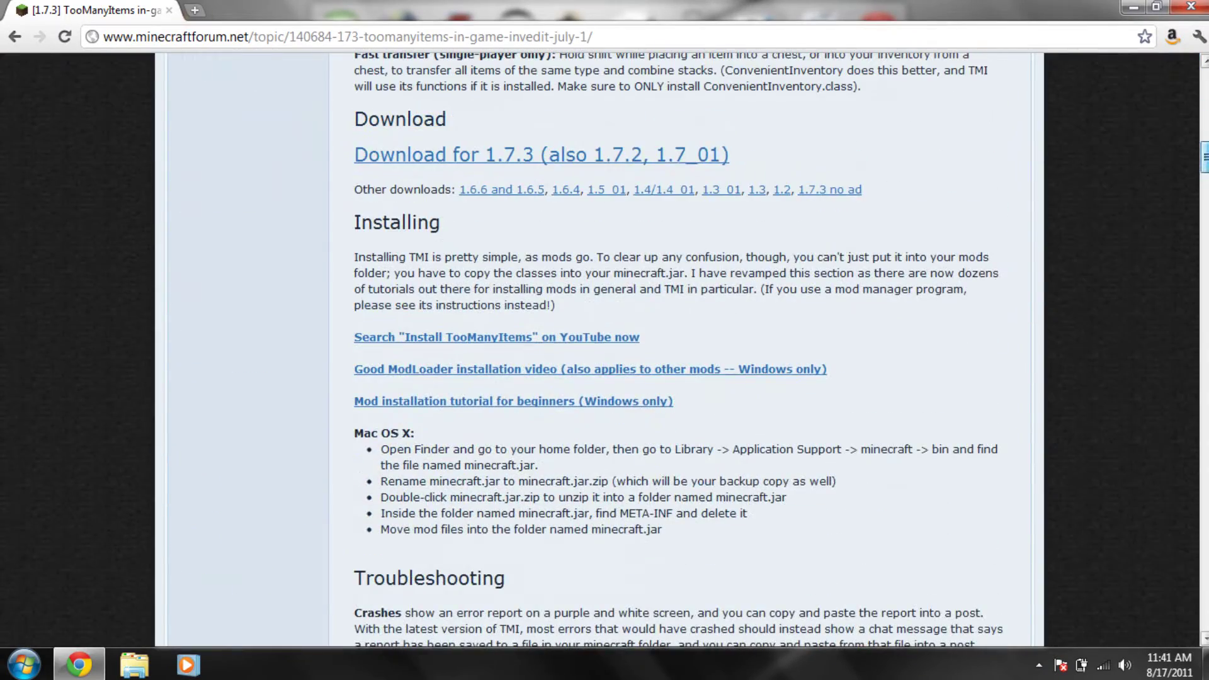
# Follow the "Download for 1.7.3 (also 1.7.2, 1.7_01)" link to its adf.ly page, then close the browser
pyautogui.moveTo(368, 120); pyautogui.dragTo(531, 118)
pyautogui.click(533, 119)
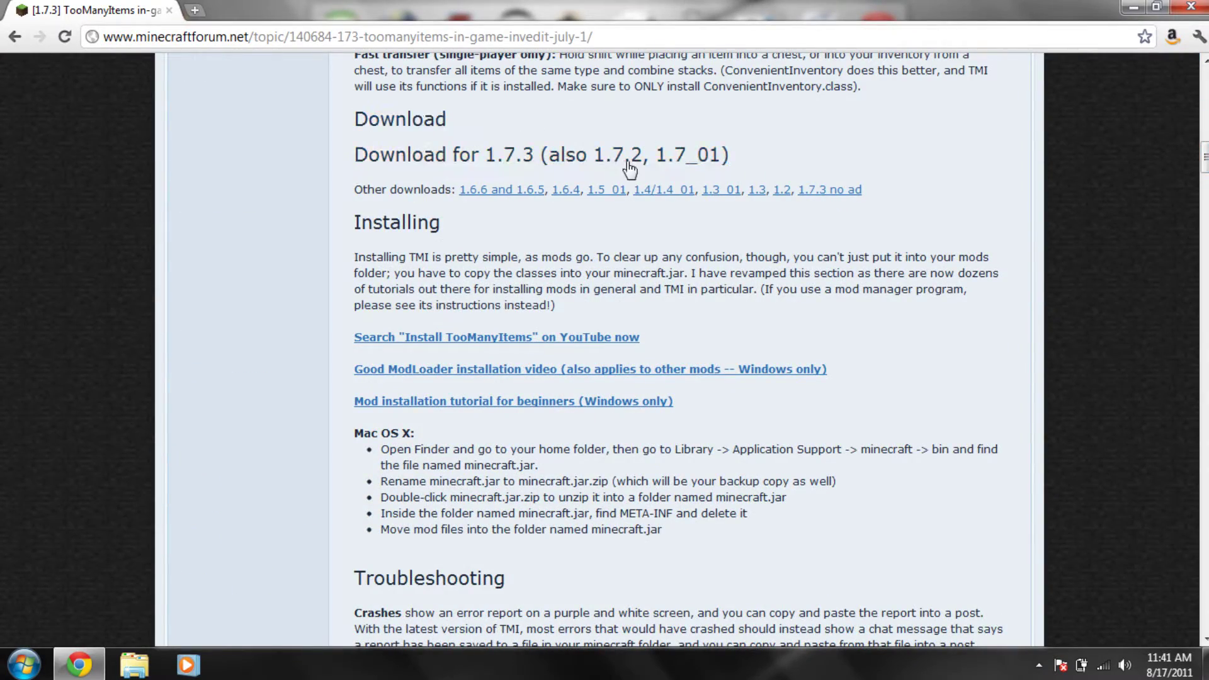
pyautogui.click(520, 167)
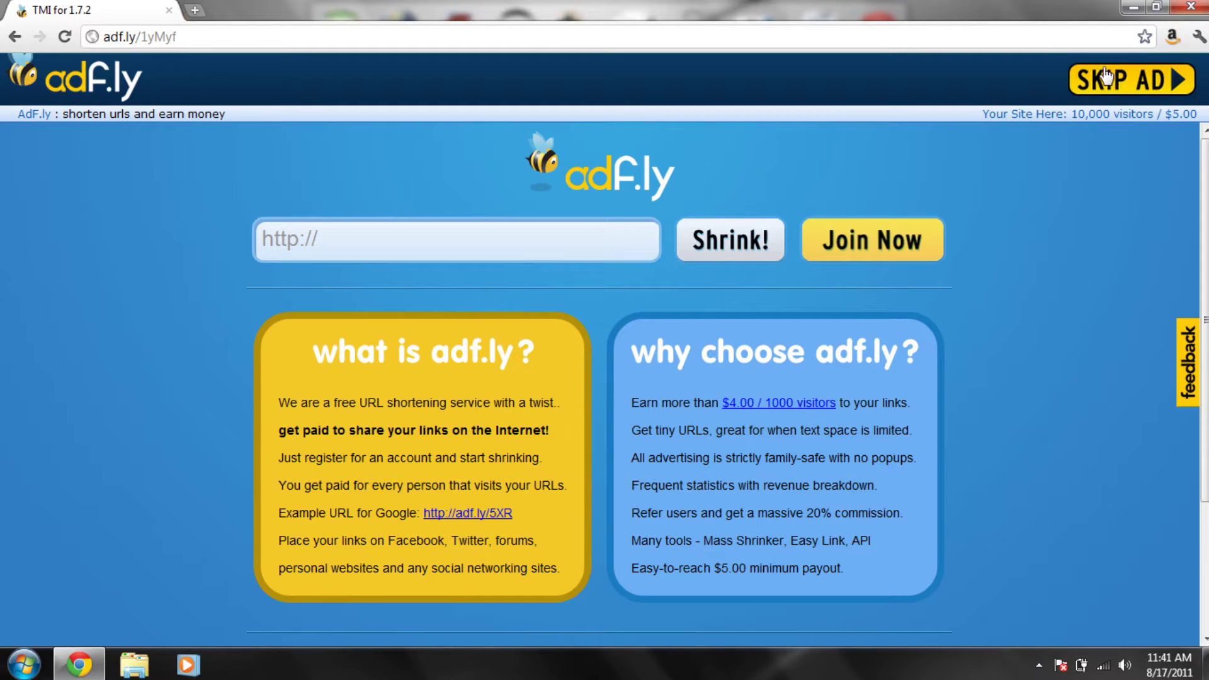
pyautogui.click(1192, 7)
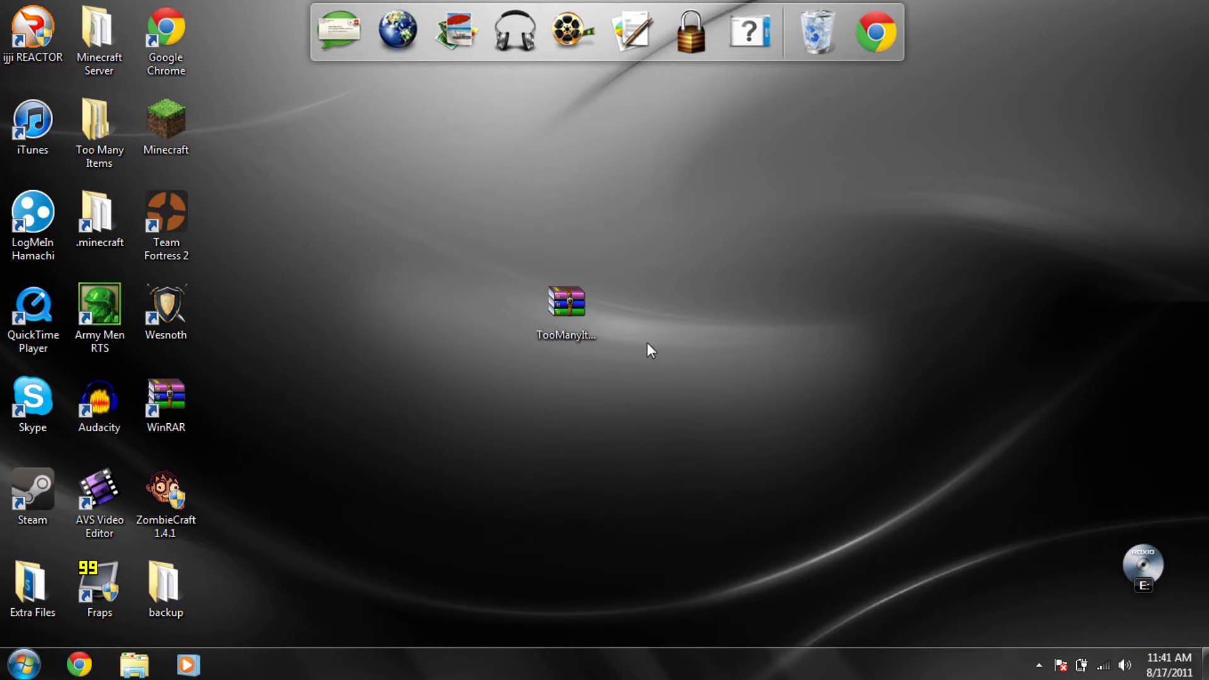
# Move the TooManyItems2011_07_01 archive icon higher up on the desktop
pyautogui.moveTo(588, 333); pyautogui.dragTo(580, 253)
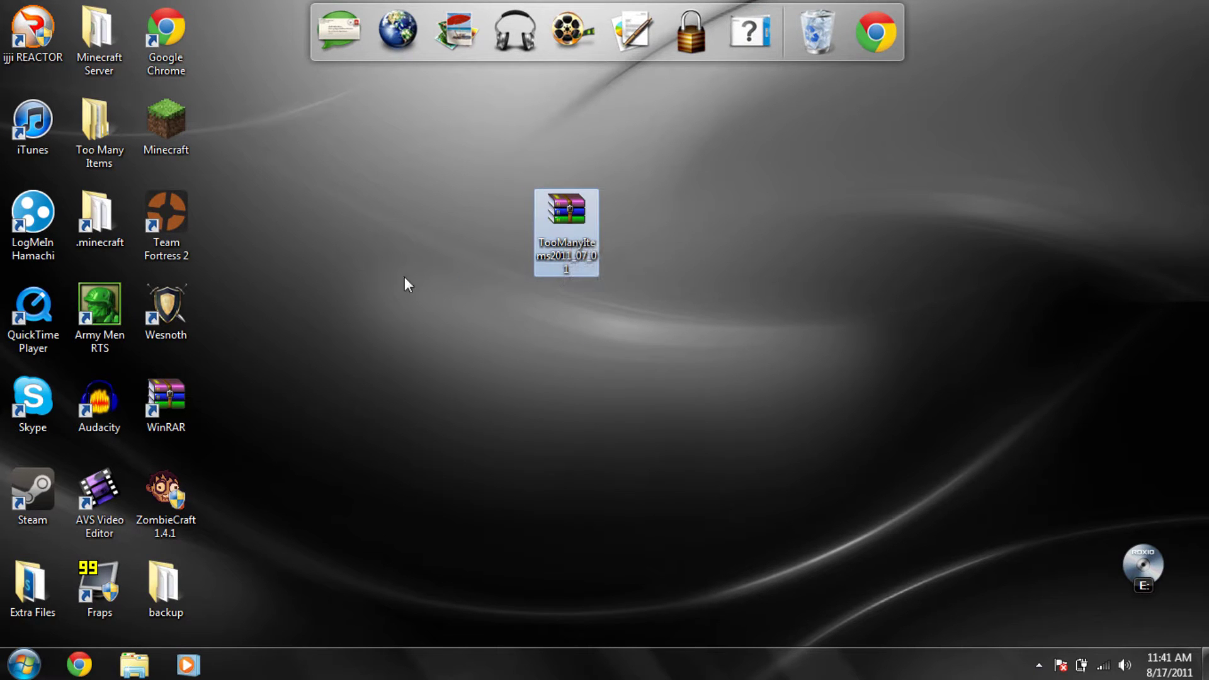
pyautogui.click(27, 668)
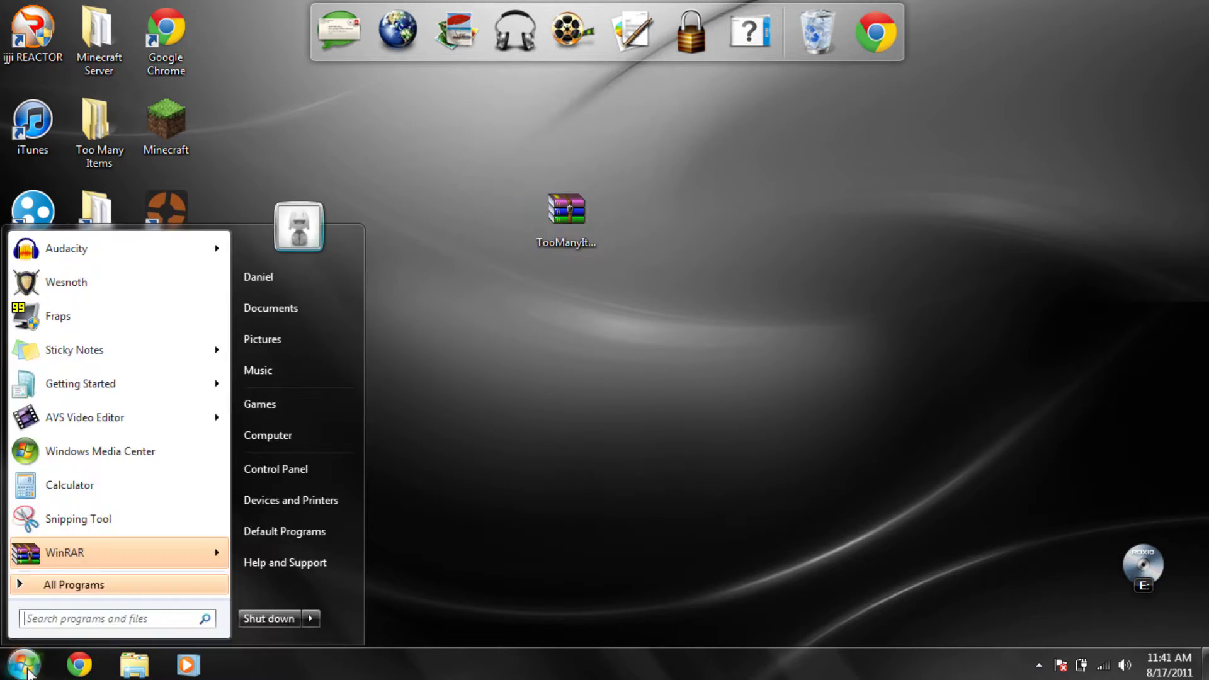
pyautogui.click(436, 519)
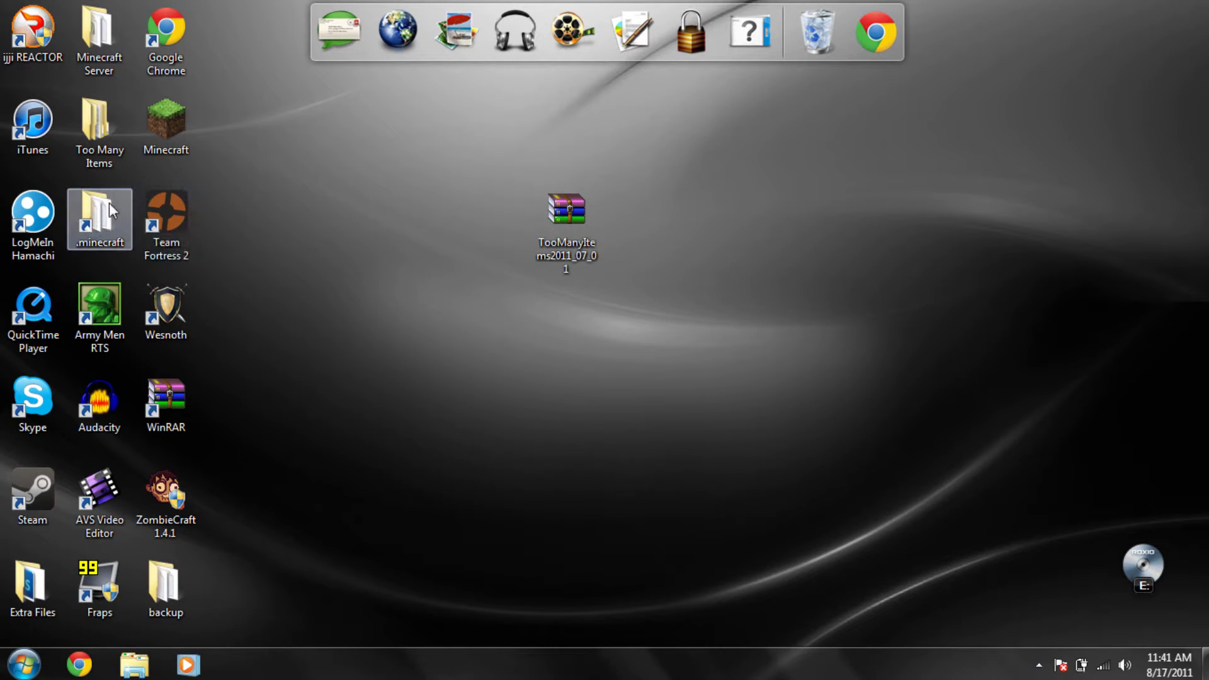
# Find the Run program and use it with %appdata% to open the Roaming folder
pyautogui.click(25, 666)
pyautogui.click(126, 619)
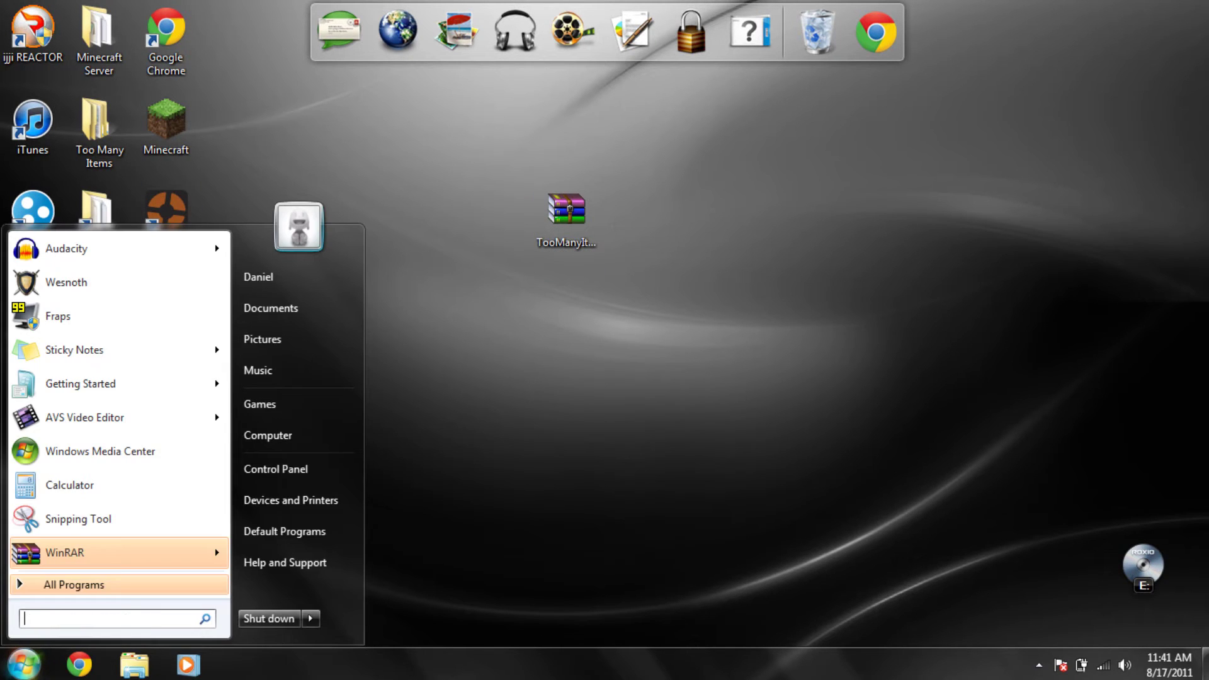
pyautogui.write('run')
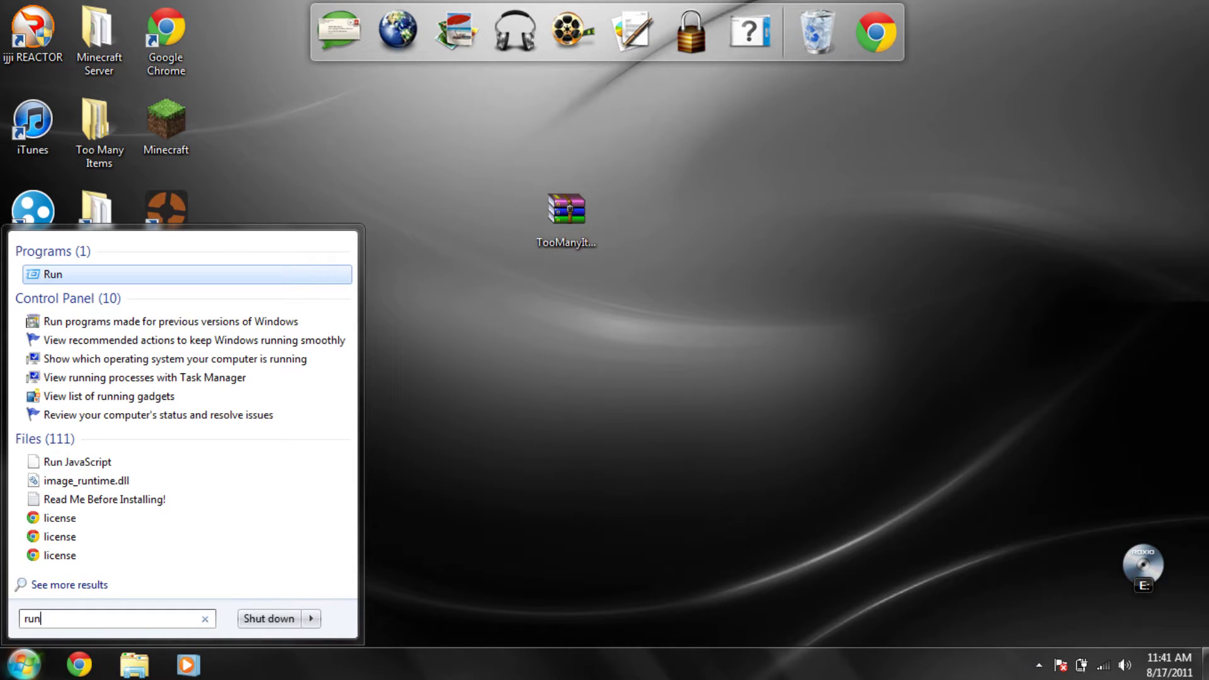
pyautogui.press('Return')
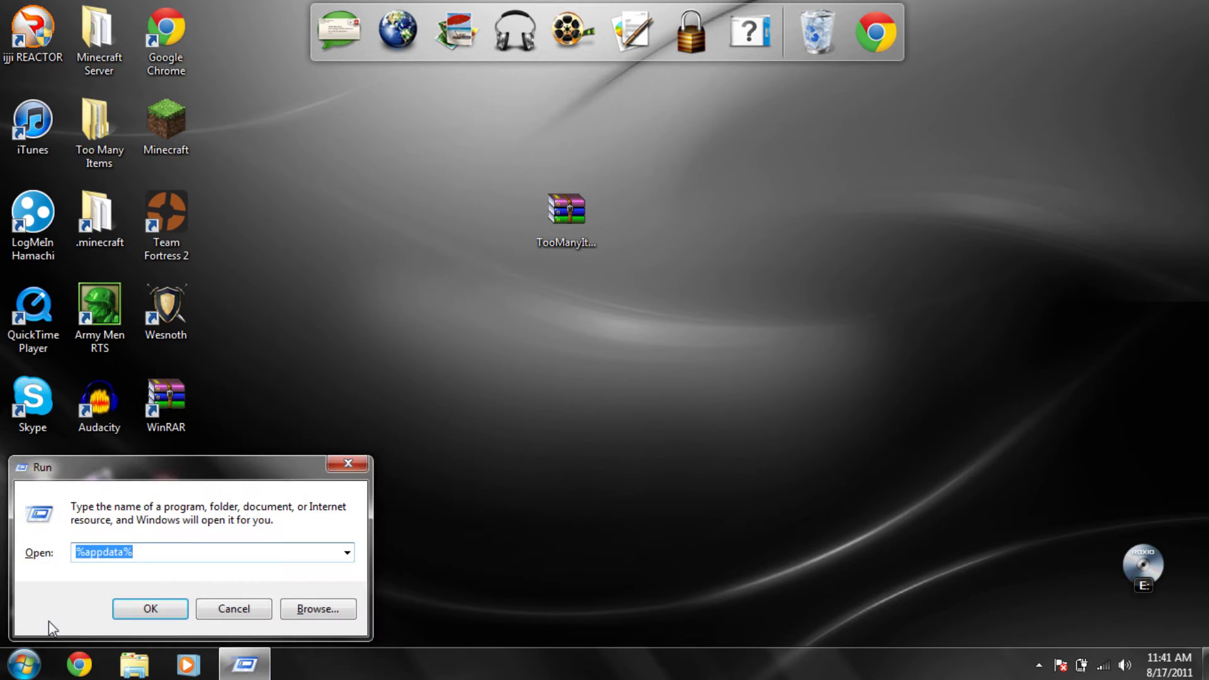
pyautogui.click(149, 608)
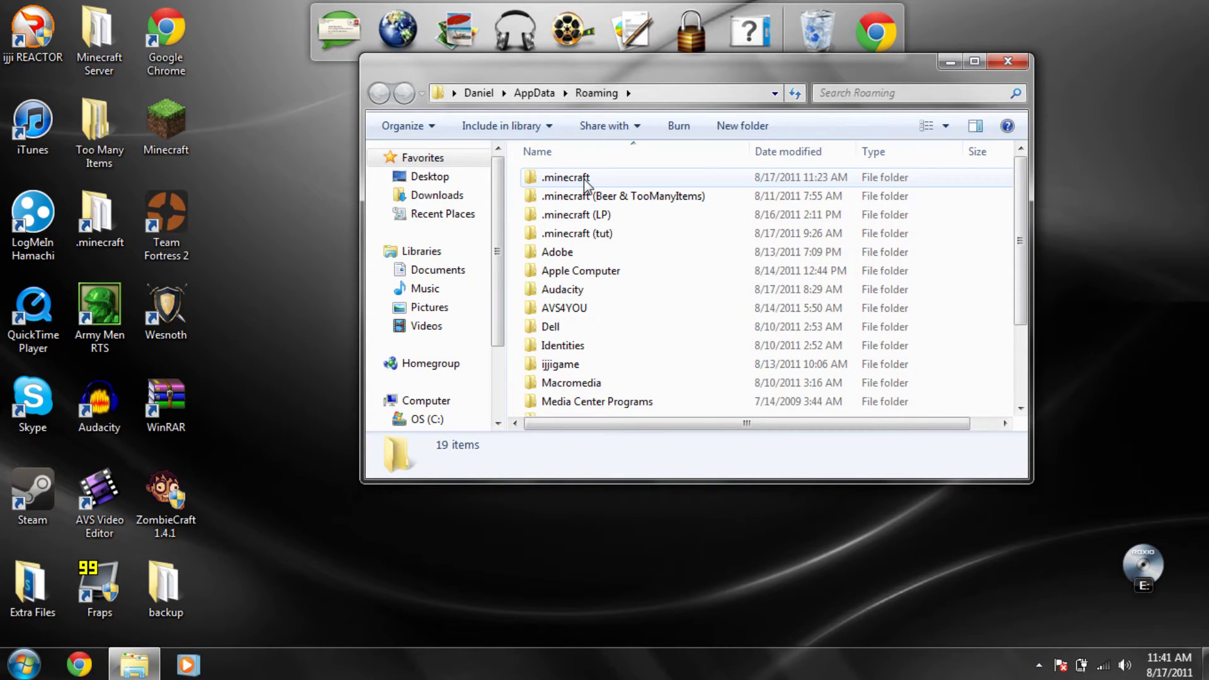
# Create a desktop shortcut to the .minecraft folder in Roaming
pyautogui.rightClick(584, 179)
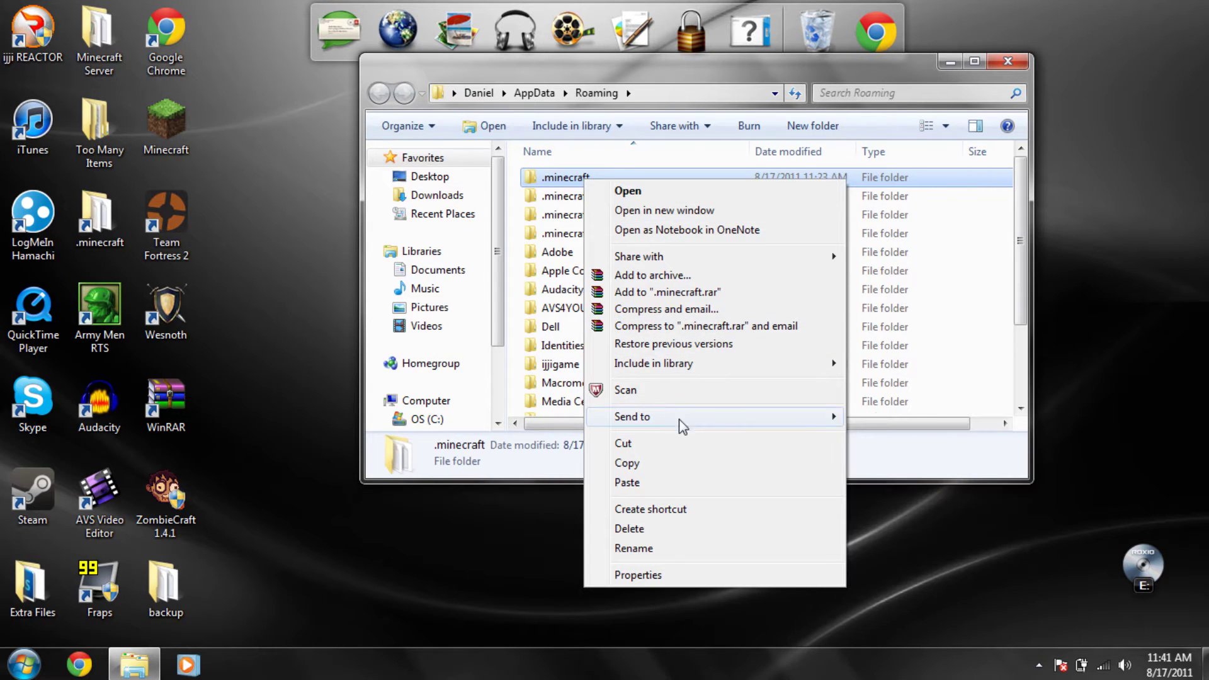
pyautogui.moveTo(679, 418)
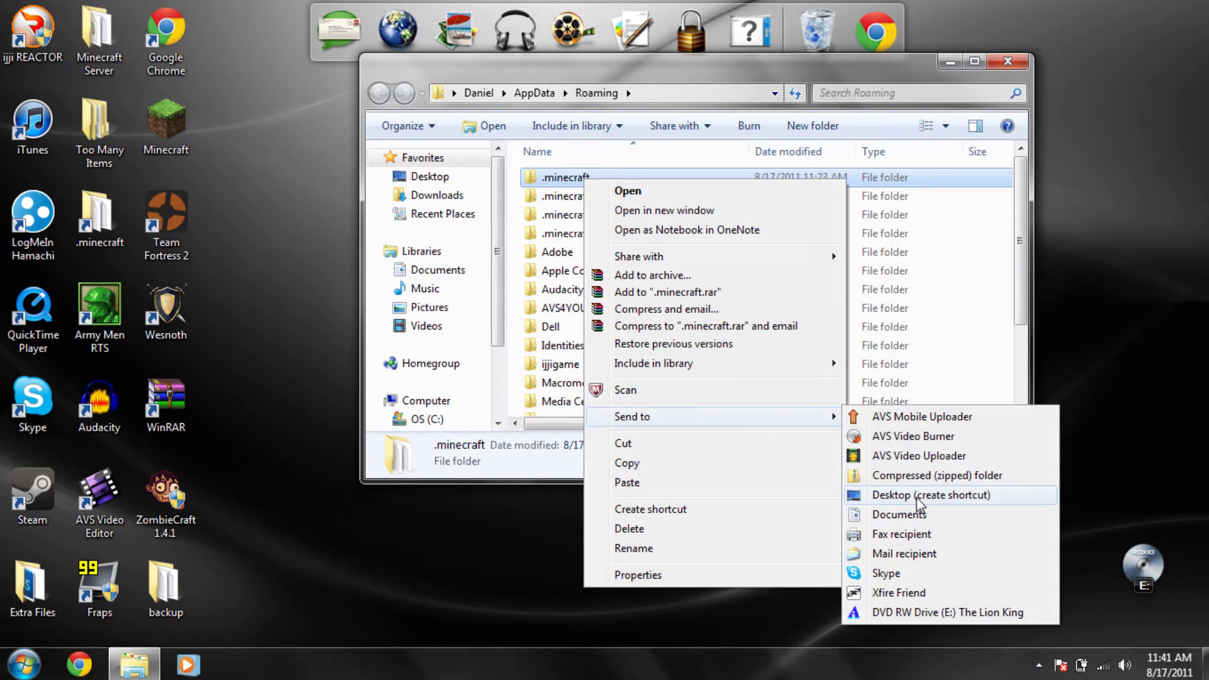
pyautogui.click(907, 496)
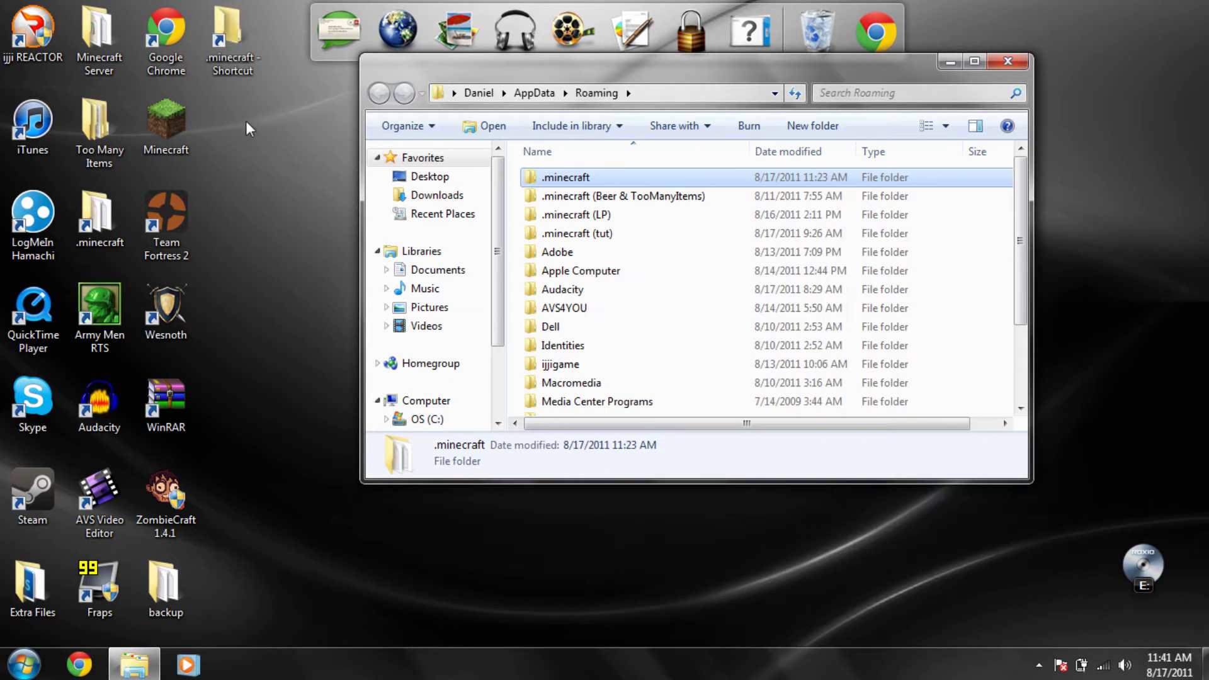
# Delete the ".minecraft - Shortcut" item from the desktop and close the Roaming folder window
pyautogui.rightClick(233, 42)
pyautogui.click(301, 370)
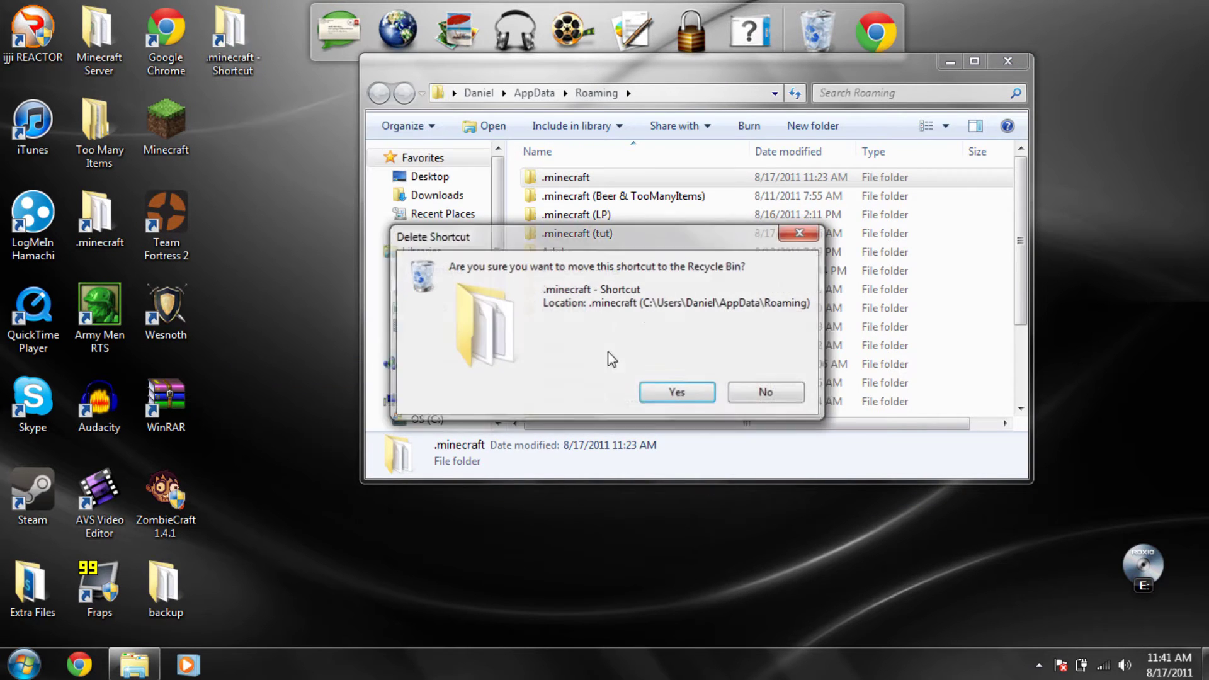
pyautogui.click(675, 392)
pyautogui.click(1007, 61)
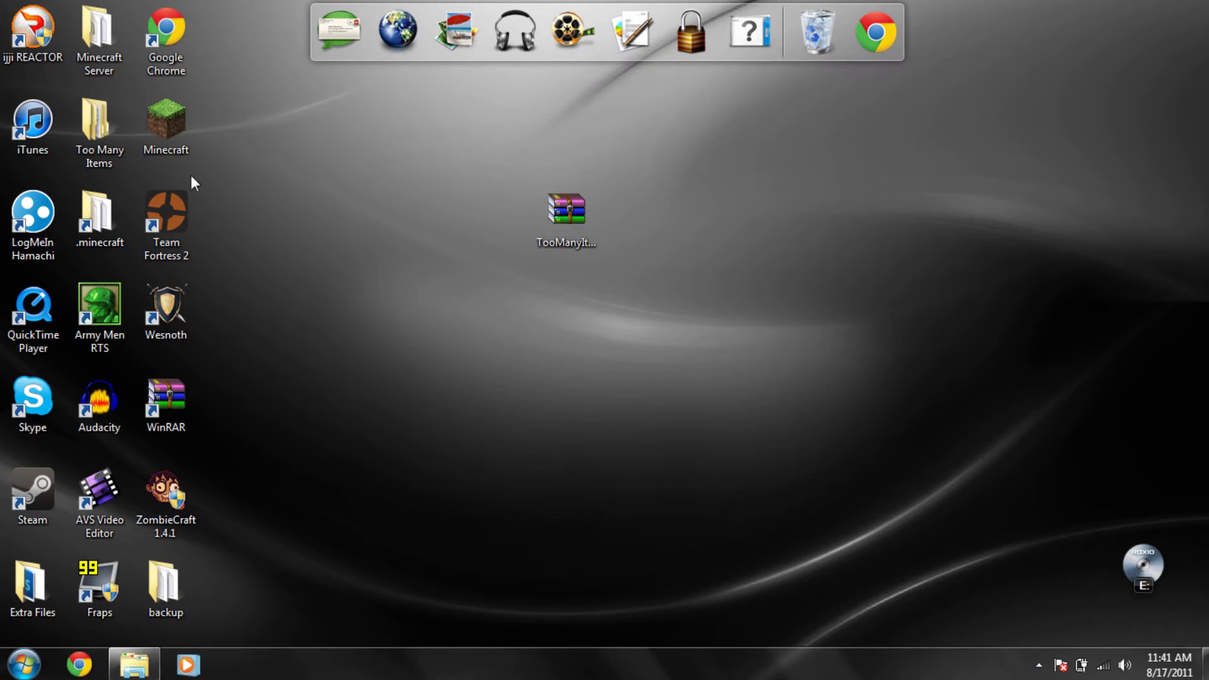
# Open the .minecraft folder from the desktop, dock its window to half the screen, and copy all its files and folders
pyautogui.doubleClick(111, 205)
pyautogui.moveTo(678, 71); pyautogui.dragTo(1208, 155)
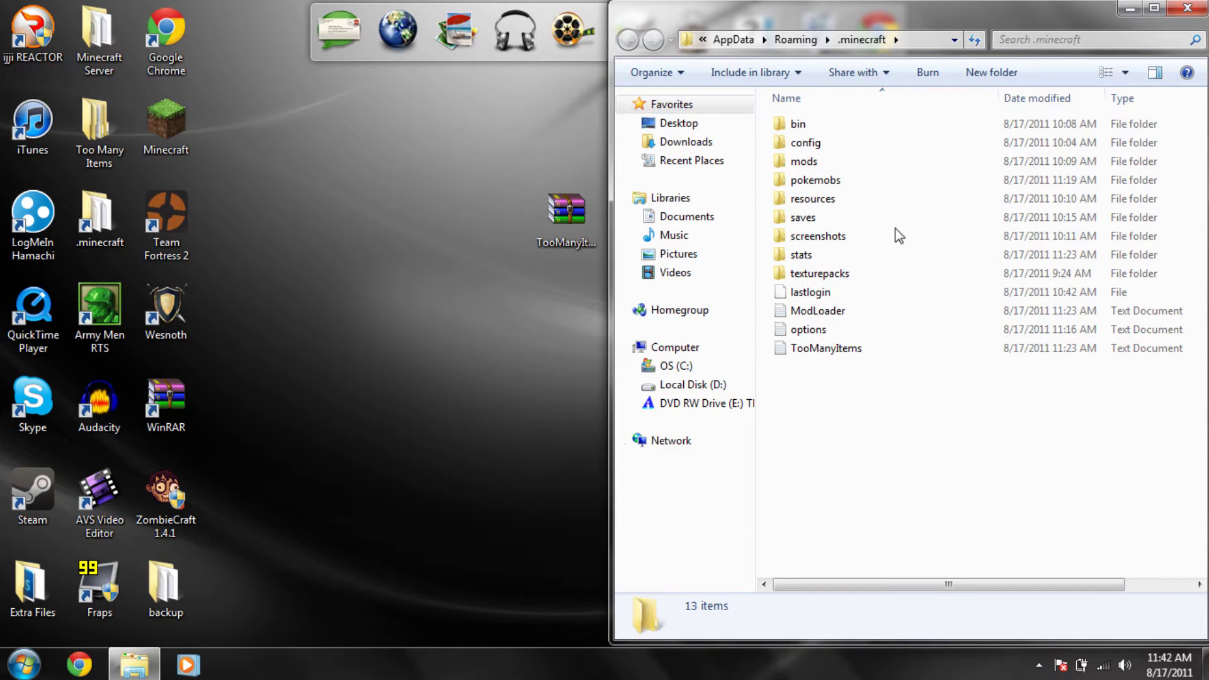
pyautogui.moveTo(849, 387); pyautogui.dragTo(814, 120)
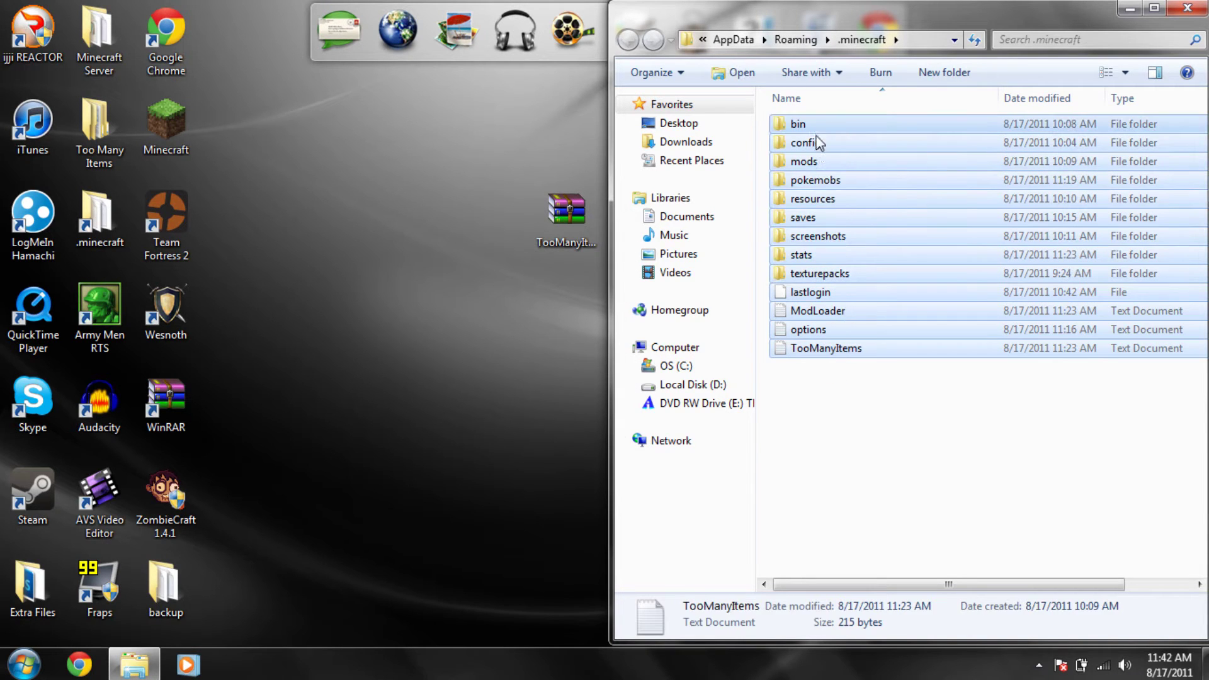
pyautogui.rightClick(839, 203)
pyautogui.click(895, 430)
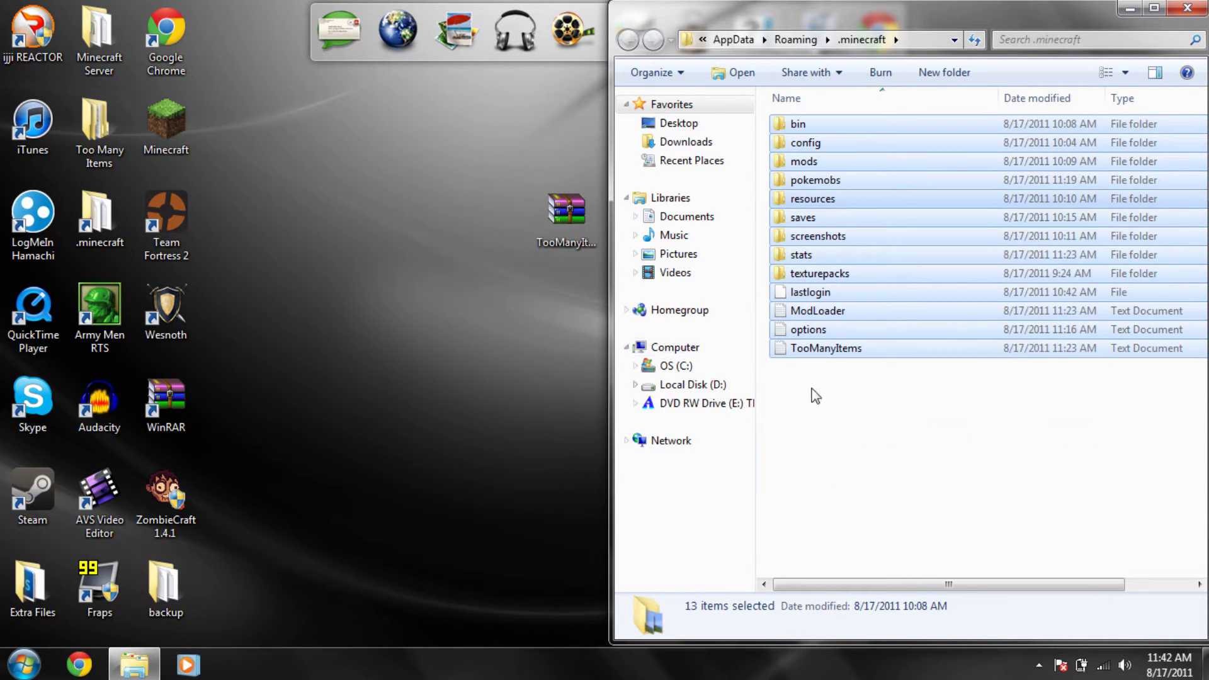
# Open the backup folder on the desktop and delete all of its old contents to the Recycle Bin
pyautogui.doubleClick(177, 577)
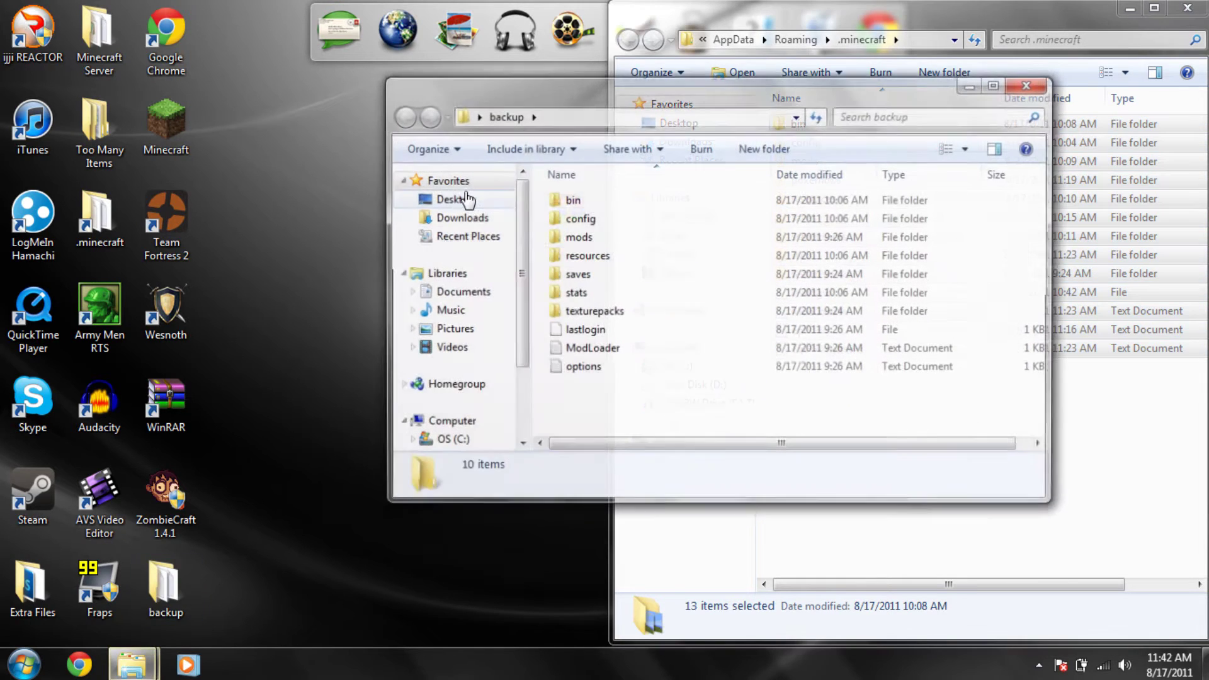
pyautogui.click(1036, 87)
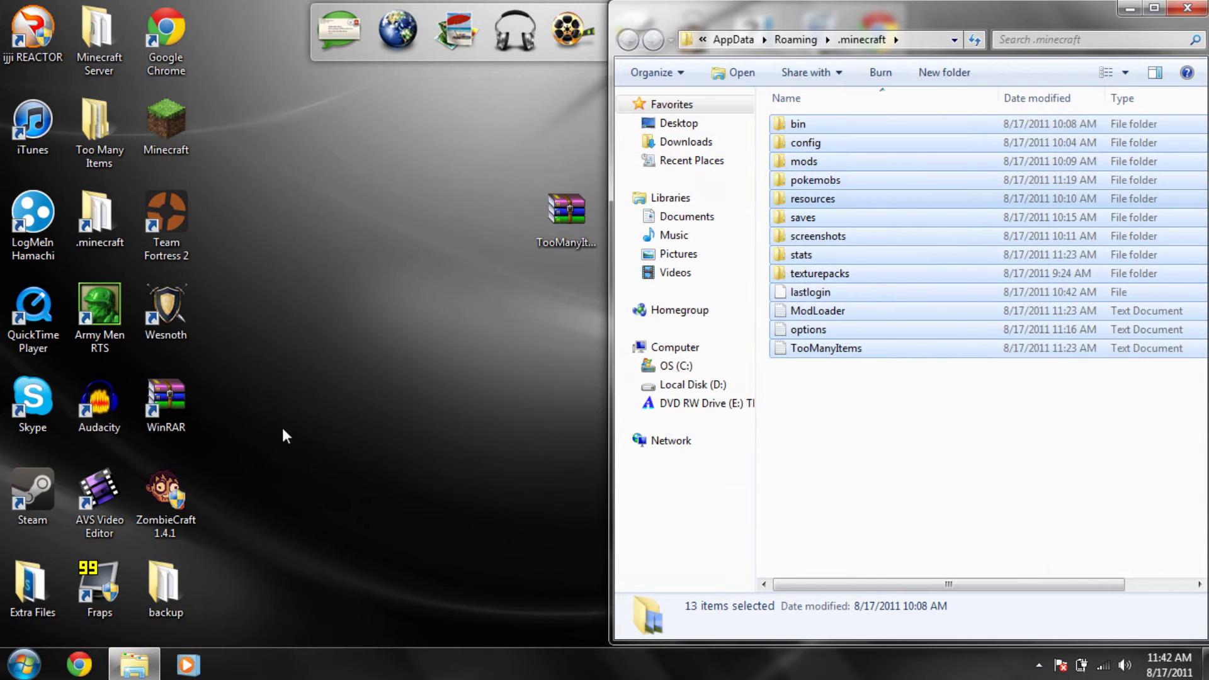
pyautogui.doubleClick(164, 582)
pyautogui.moveTo(662, 426); pyautogui.dragTo(630, 217)
pyautogui.rightClick(644, 277)
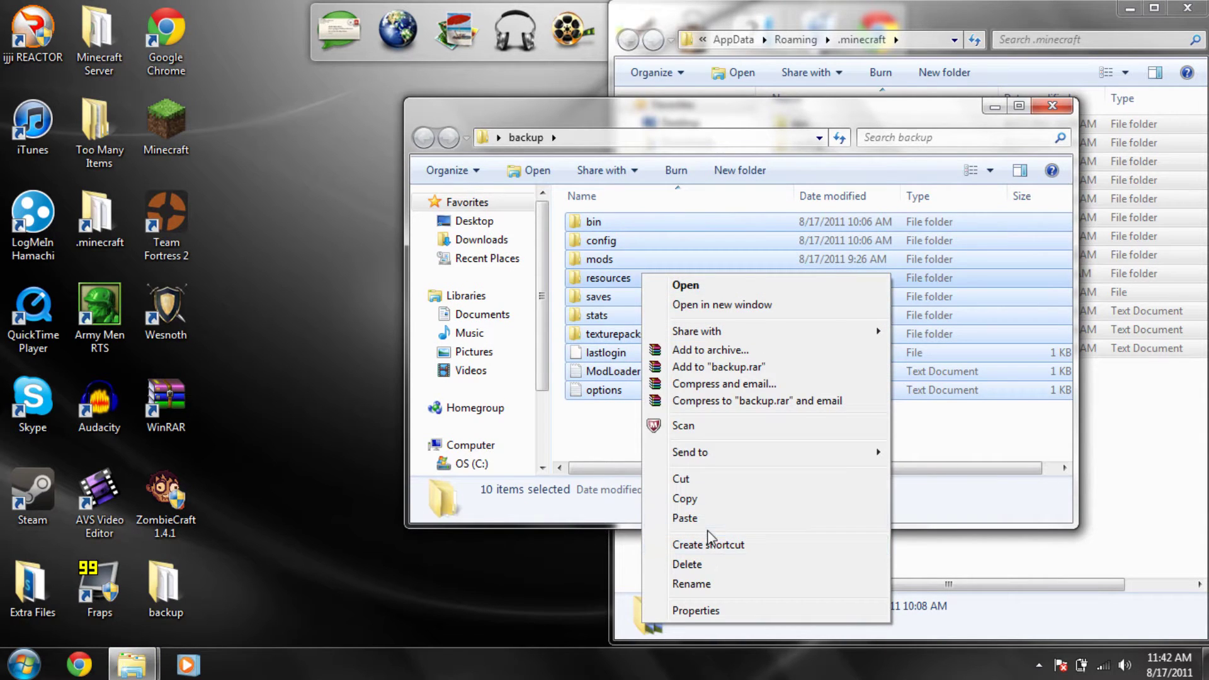
pyautogui.click(709, 565)
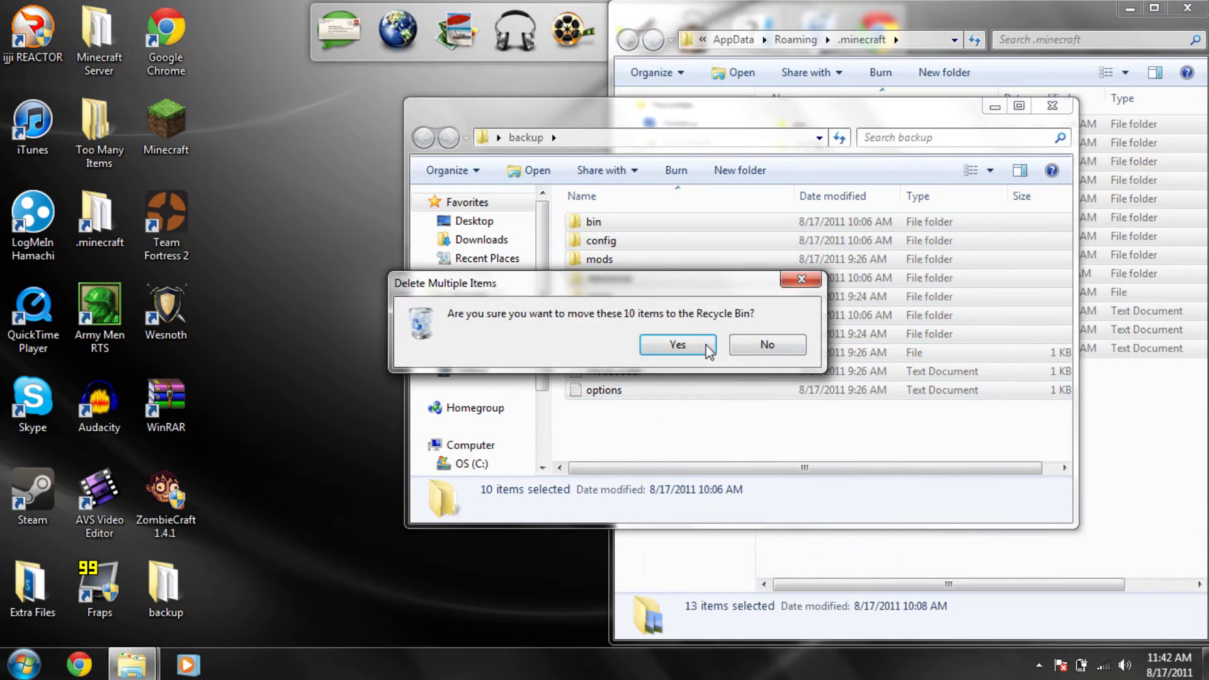
pyautogui.click(678, 345)
# Paste the copied .minecraft files into the backup folder and close its window
pyautogui.rightClick(637, 282)
pyautogui.click(686, 407)
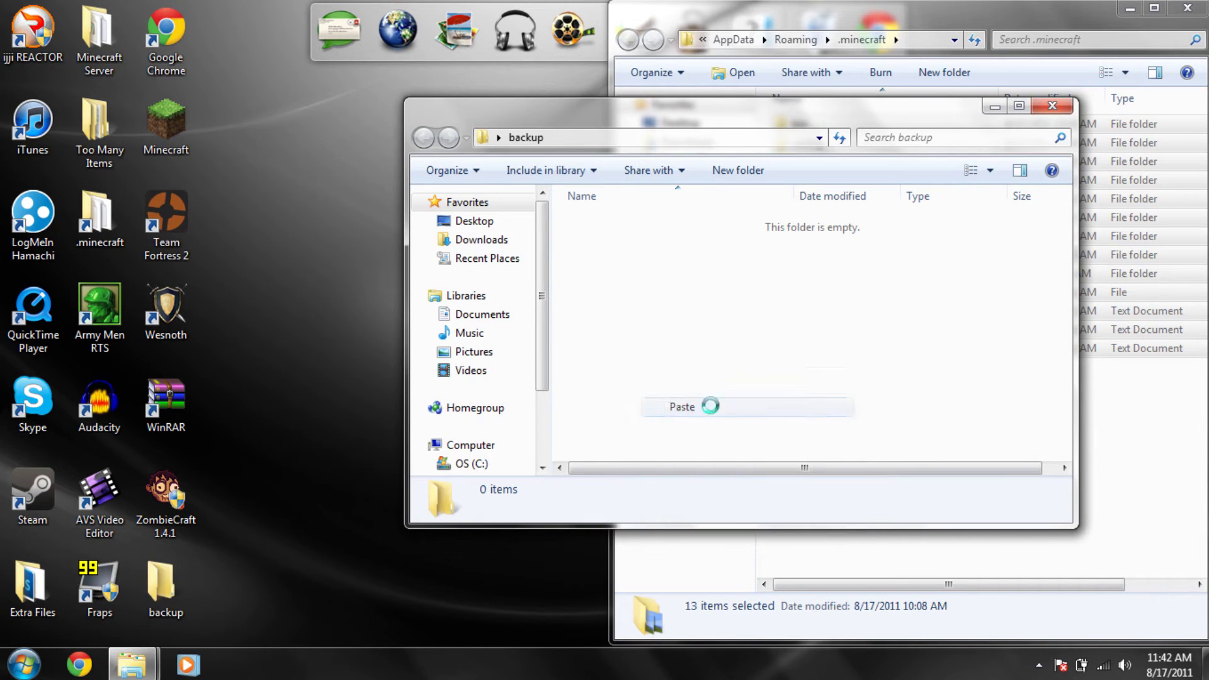
pyautogui.moveTo(861, 120); pyautogui.dragTo(462, 105)
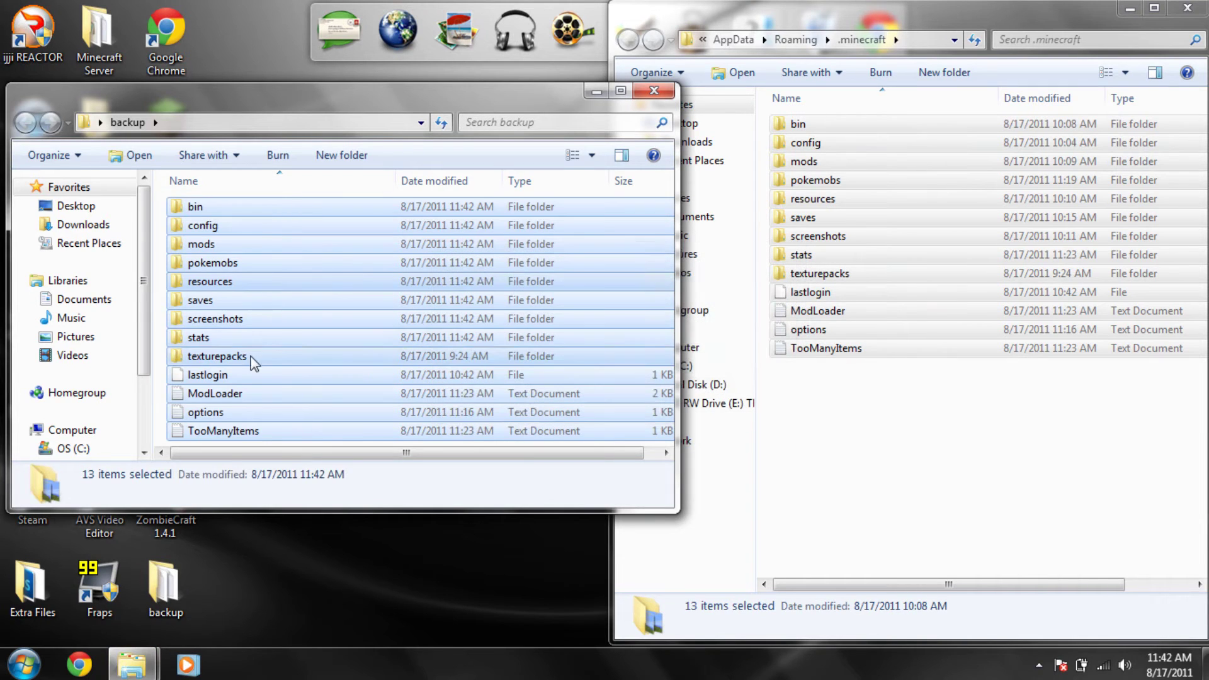
pyautogui.click(654, 94)
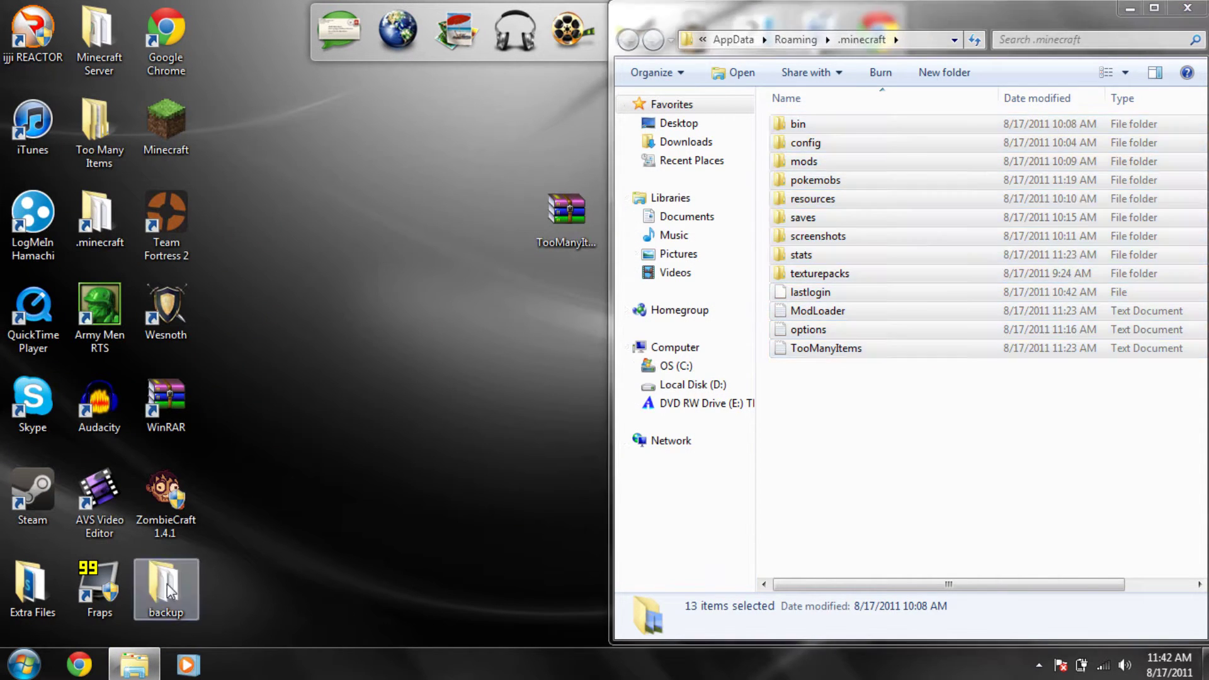
pyautogui.doubleClick(169, 592)
pyautogui.click(671, 93)
pyautogui.moveTo(845, 427); pyautogui.dragTo(834, 300)
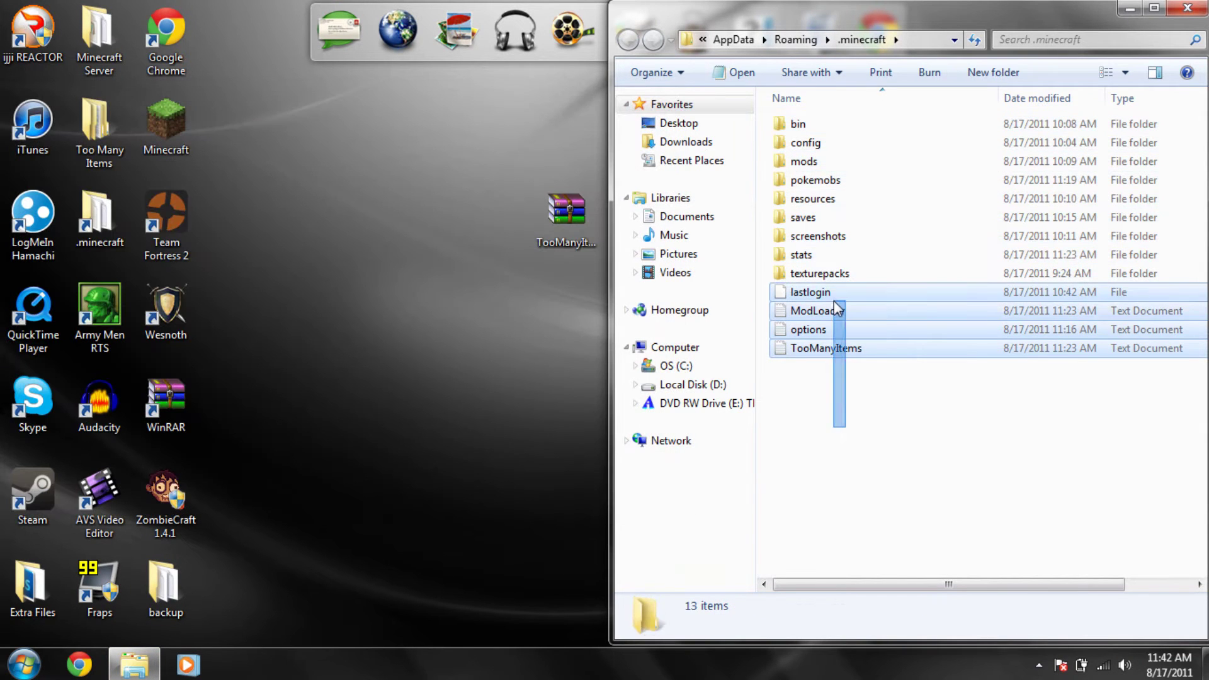
pyautogui.click(849, 398)
# Open the TooManyItems2011_07_01 archive in WinRAR and dock its window beside the .minecraft folder
pyautogui.click(566, 217)
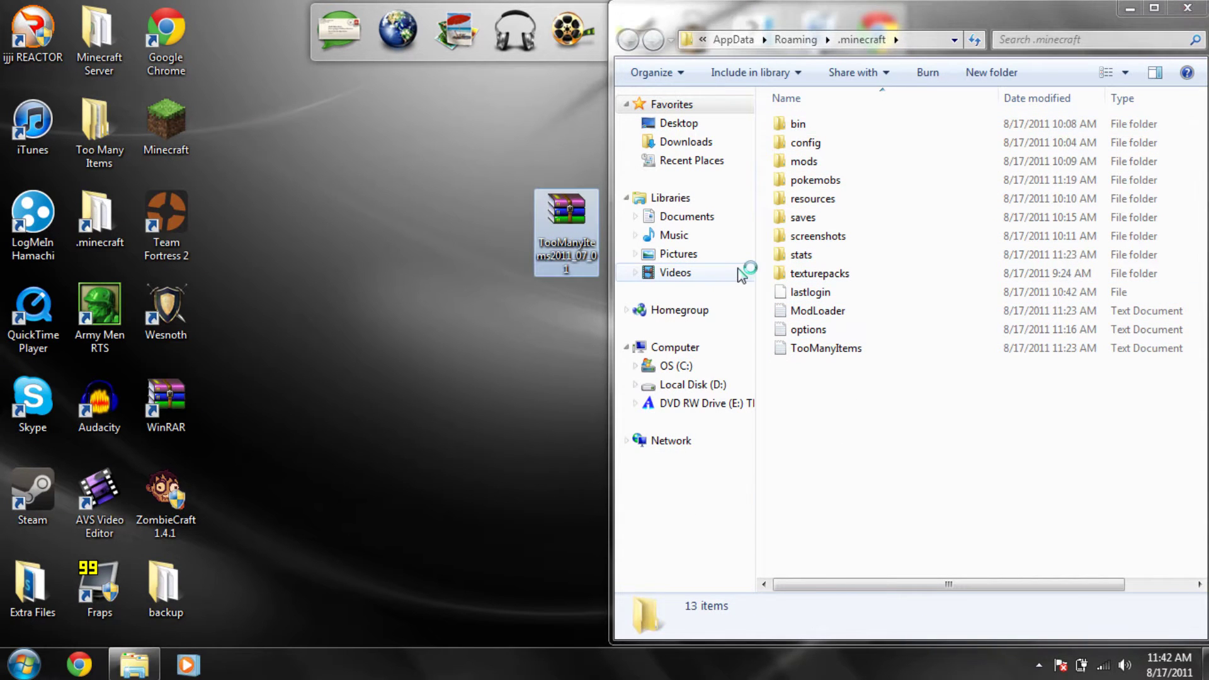
pyautogui.press('Return')
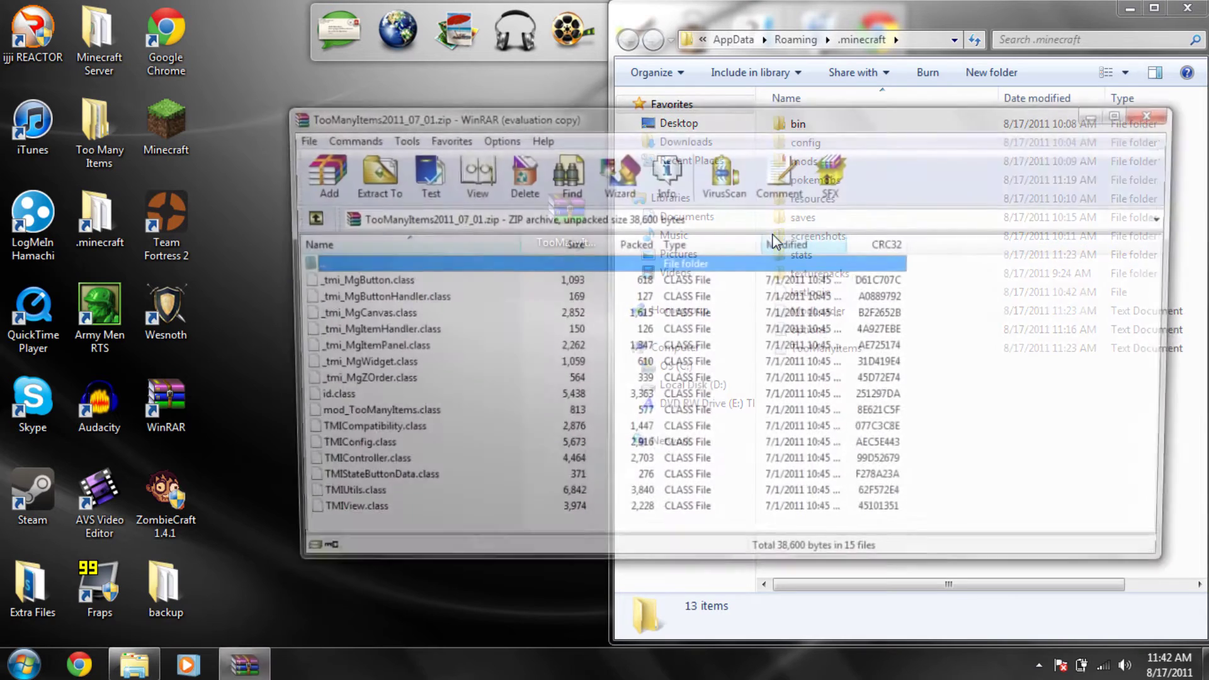
pyautogui.moveTo(793, 118); pyautogui.dragTo(2, 151)
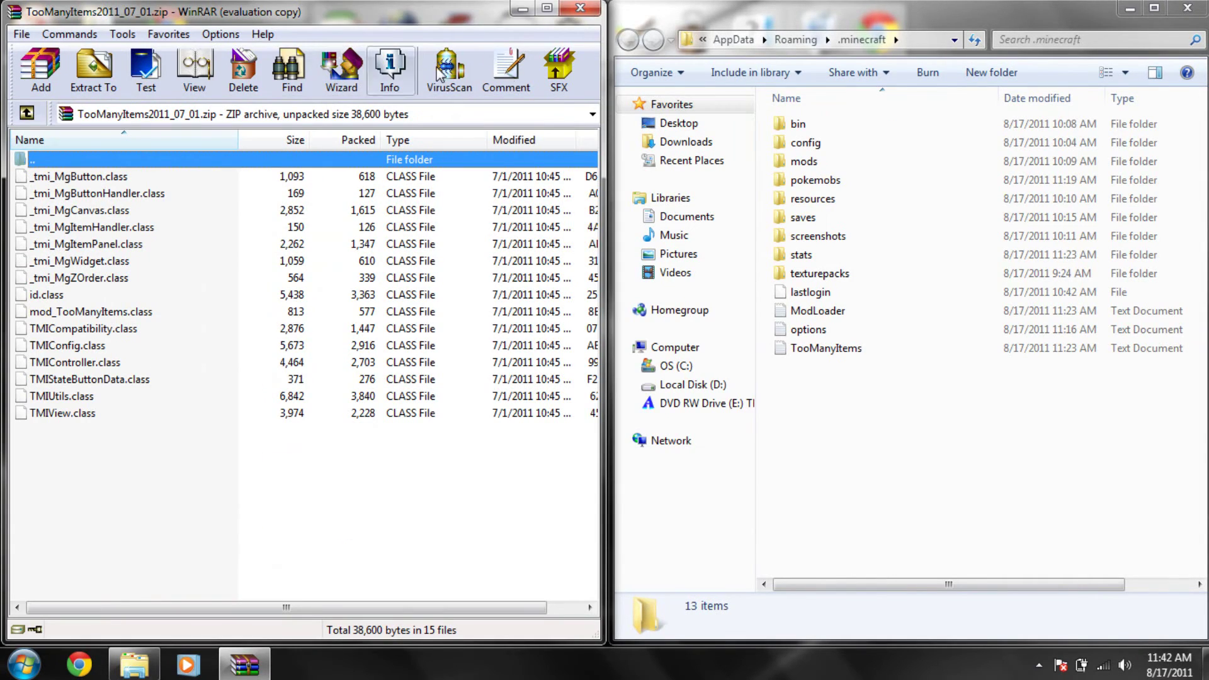
# Open the bin folder inside .minecraft and open the minecraft executable jar file there with WinRAR archiver
pyautogui.rightClick(820, 134)
pyautogui.click(798, 124)
pyautogui.rightClick(824, 131)
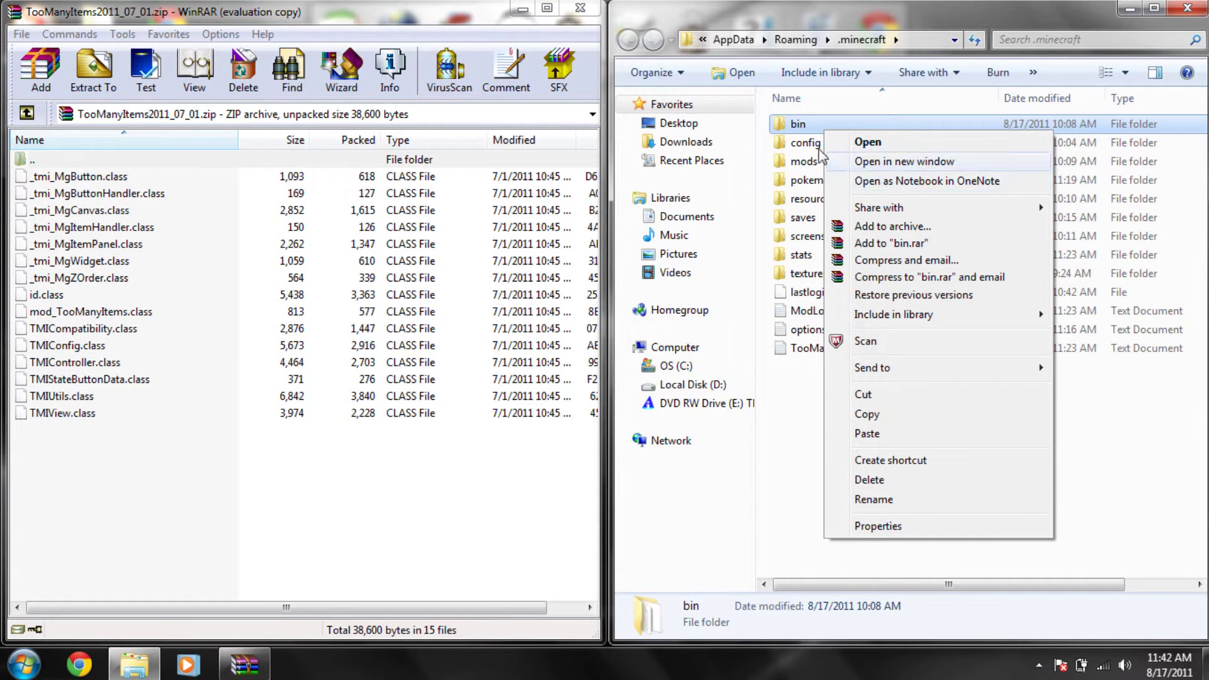
pyautogui.click(873, 143)
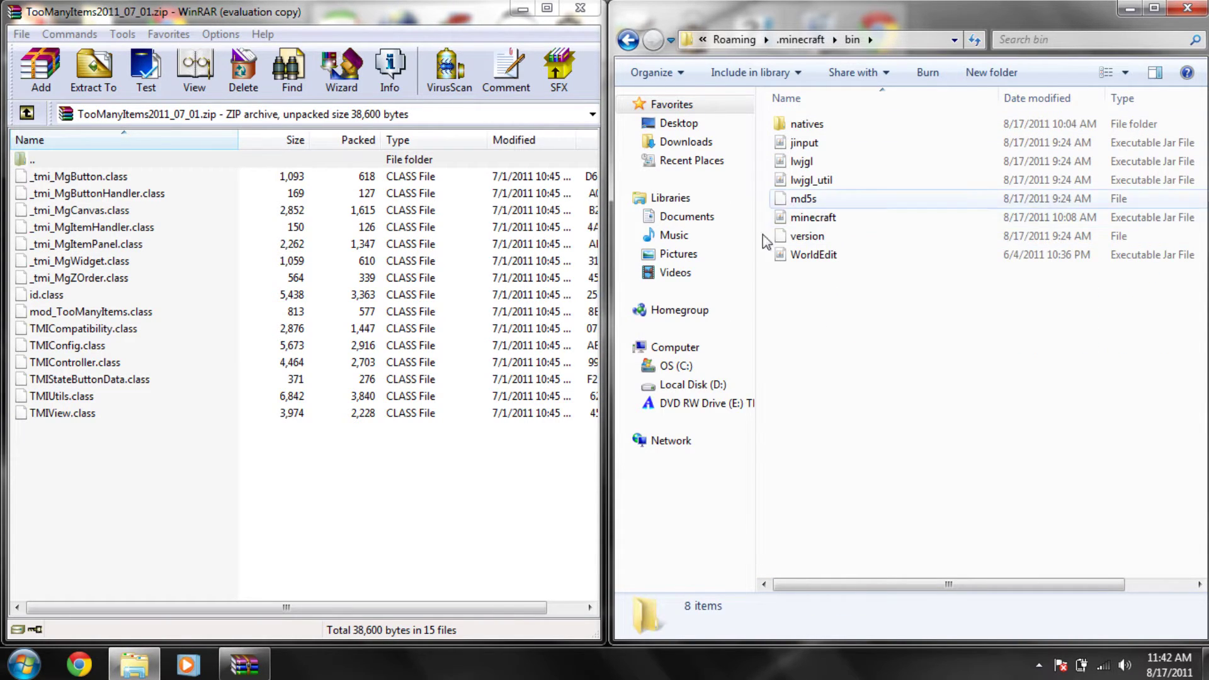
pyautogui.rightClick(830, 222)
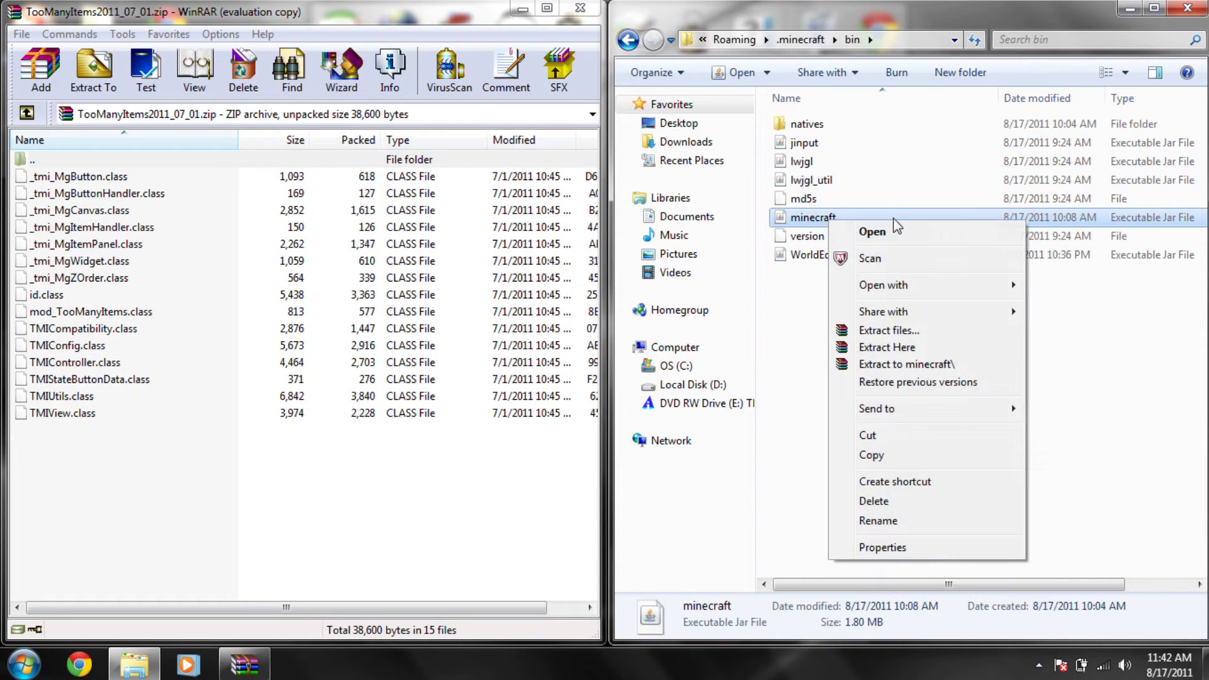
pyautogui.moveTo(919, 290)
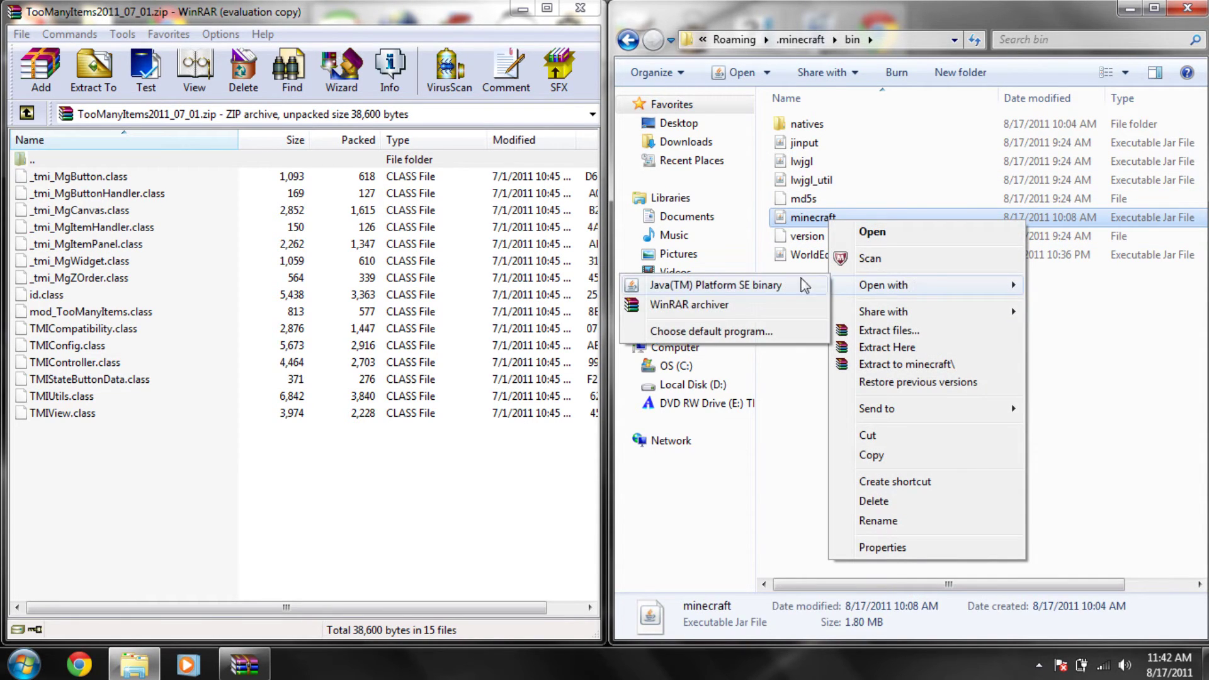
pyautogui.click(704, 306)
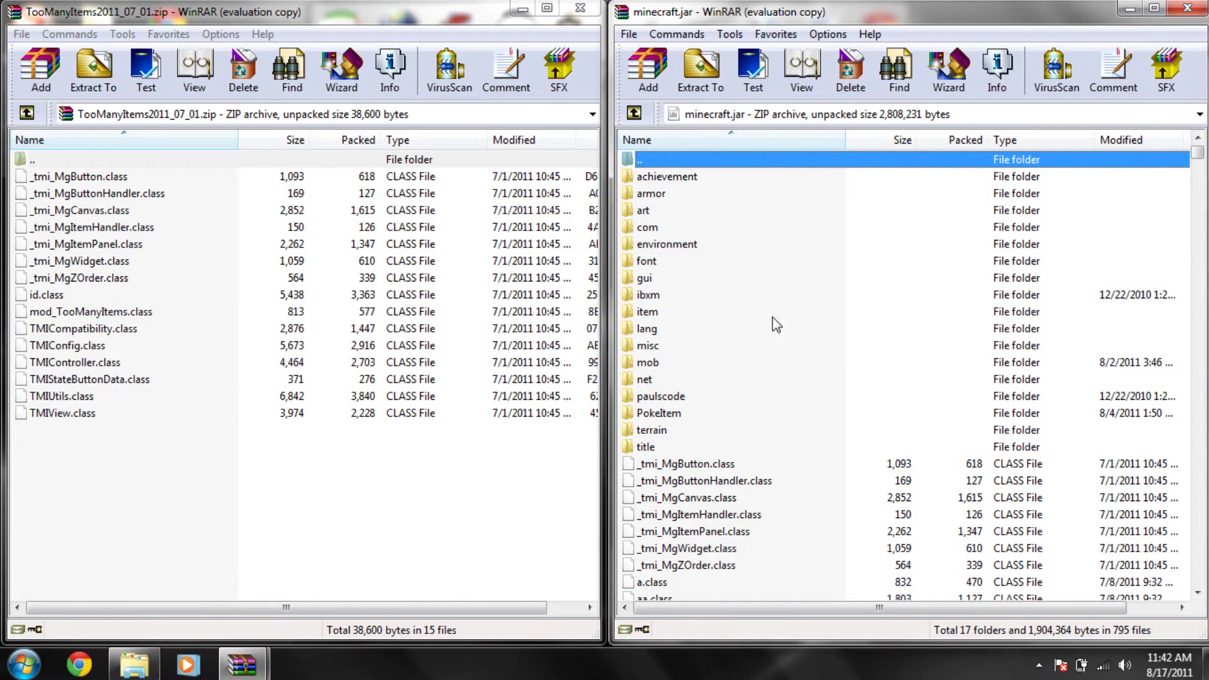
pyautogui.click(689, 313)
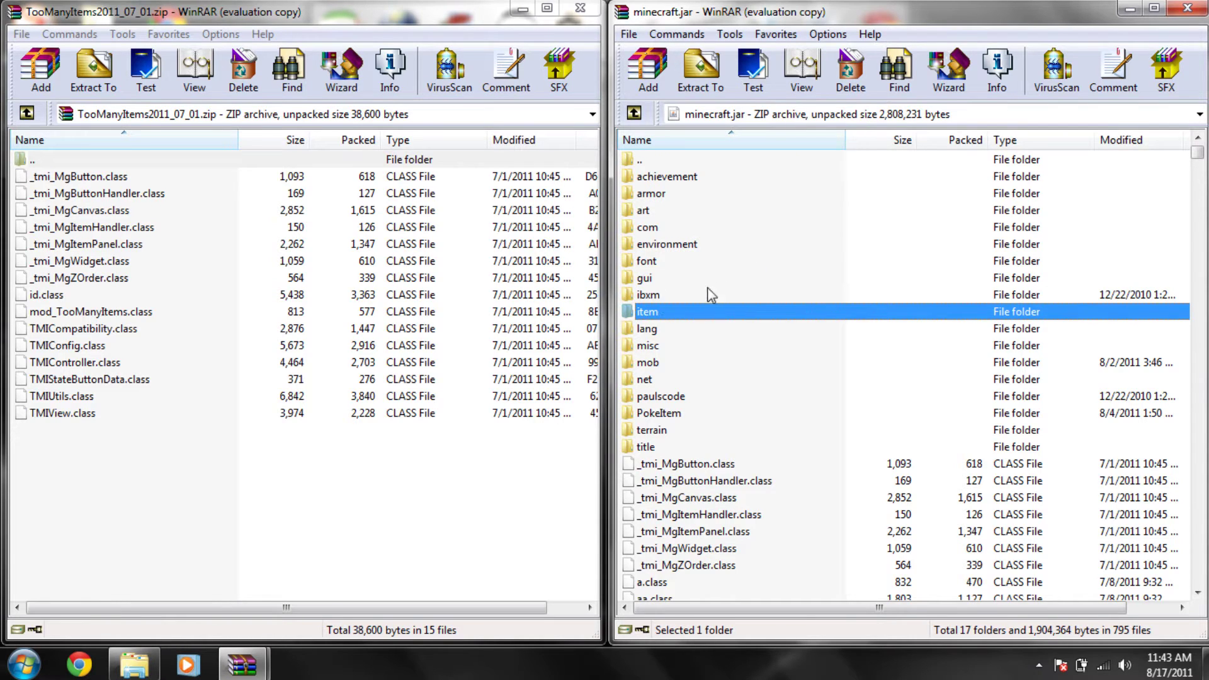
pyautogui.click(753, 261)
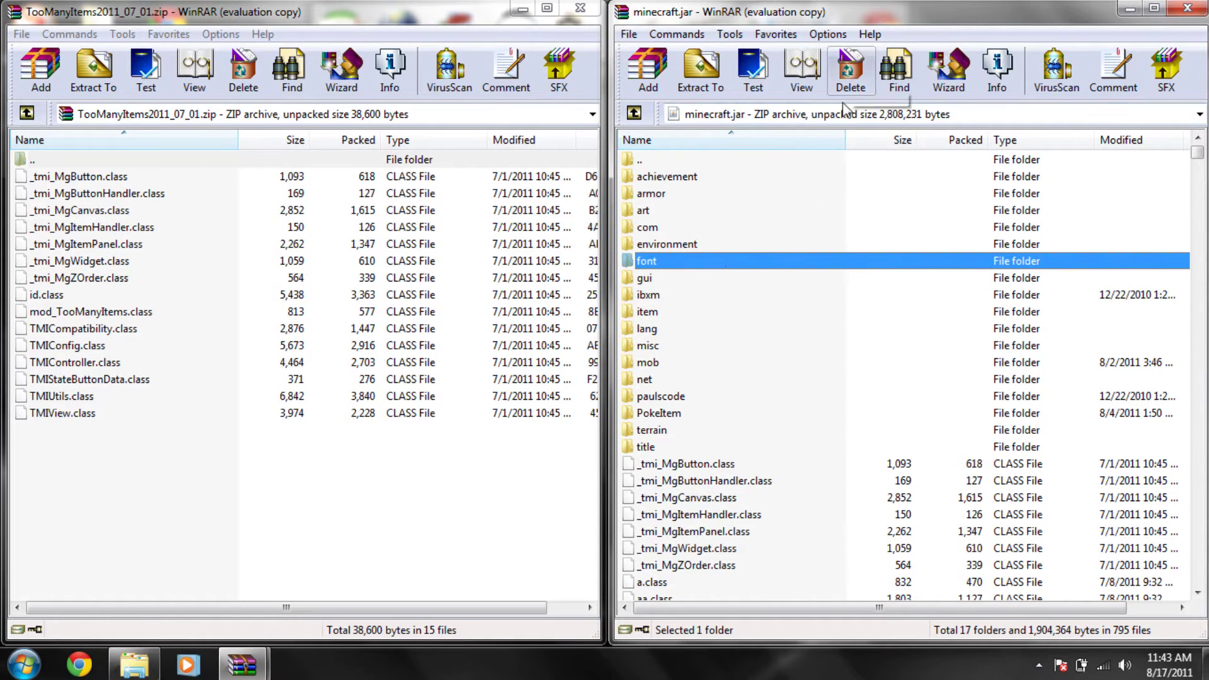
pyautogui.click(695, 315)
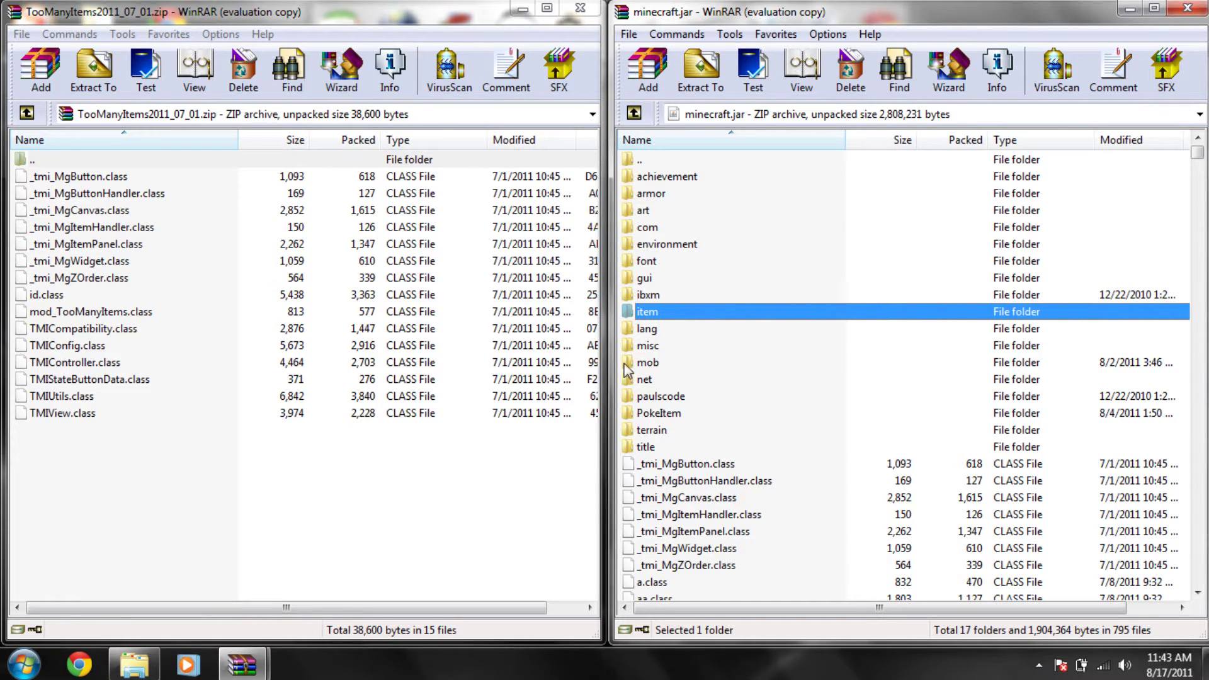
# Add all class files from the TooManyItems archive to minecraft.jar using the Add and replace files update mode
pyautogui.moveTo(123, 449); pyautogui.dragTo(85, 178)
pyautogui.moveTo(386, 199); pyautogui.dragTo(140, 214)
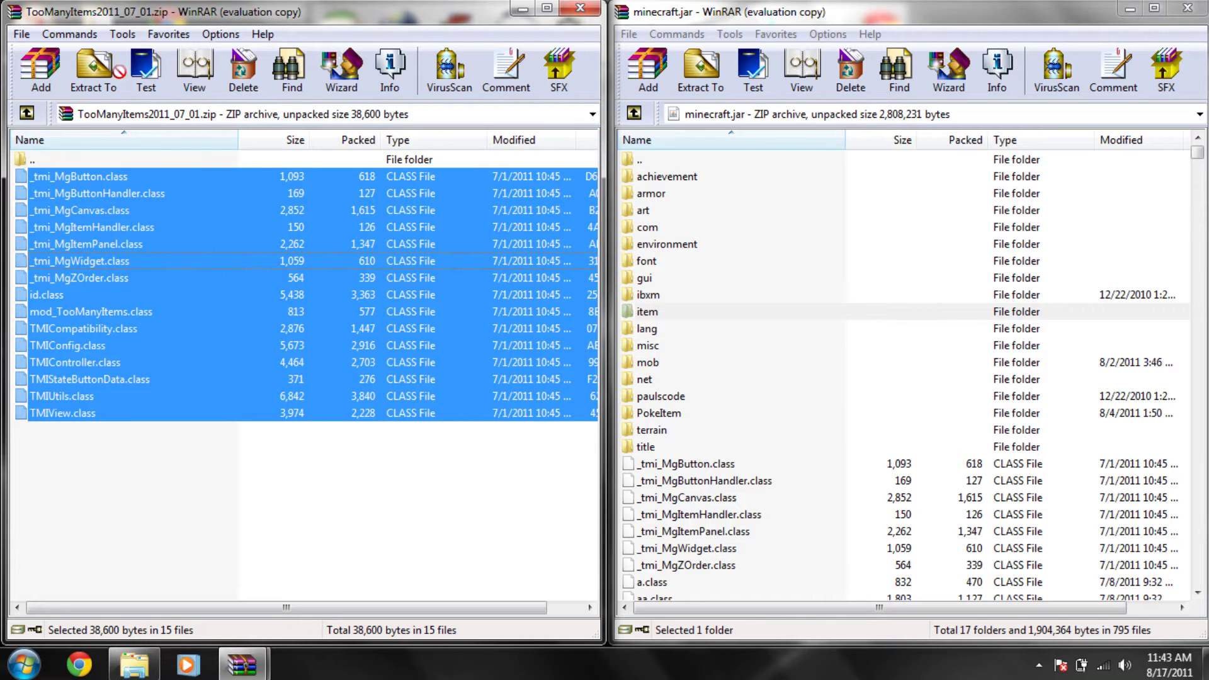
pyautogui.moveTo(1022, 282); pyautogui.dragTo(1070, 285)
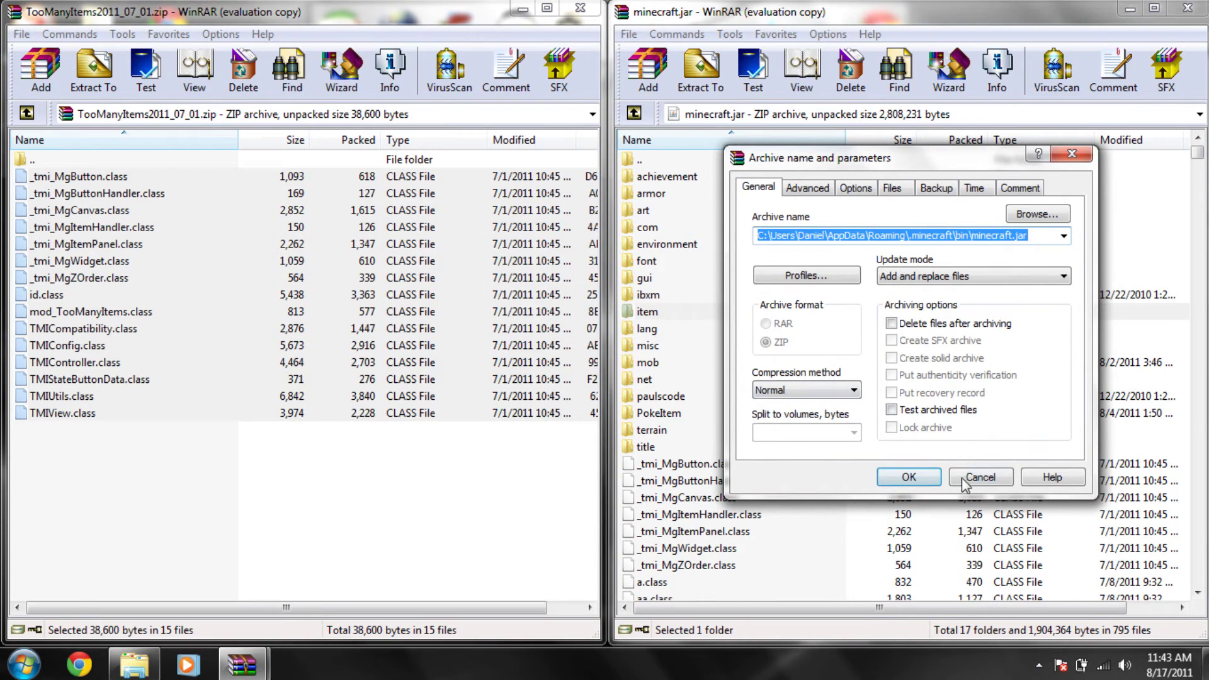
pyautogui.click(921, 482)
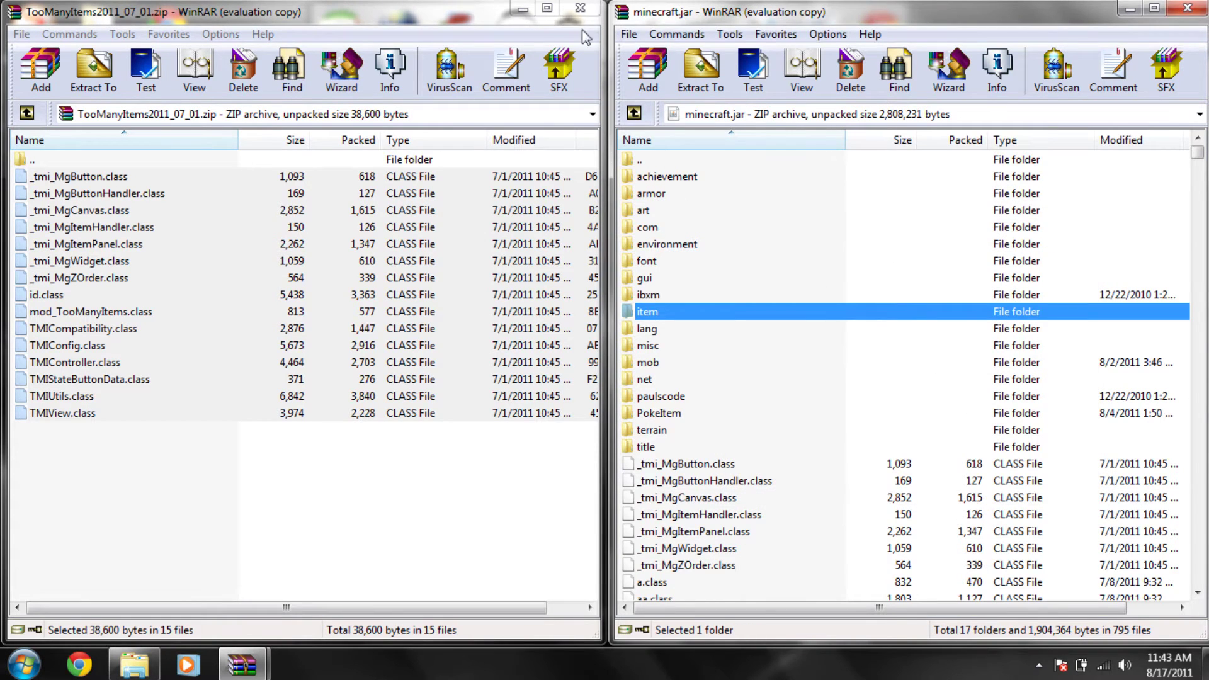
# Close both WinRAR archive windows and the bin folder window
pyautogui.click(582, 8)
pyautogui.click(1187, 8)
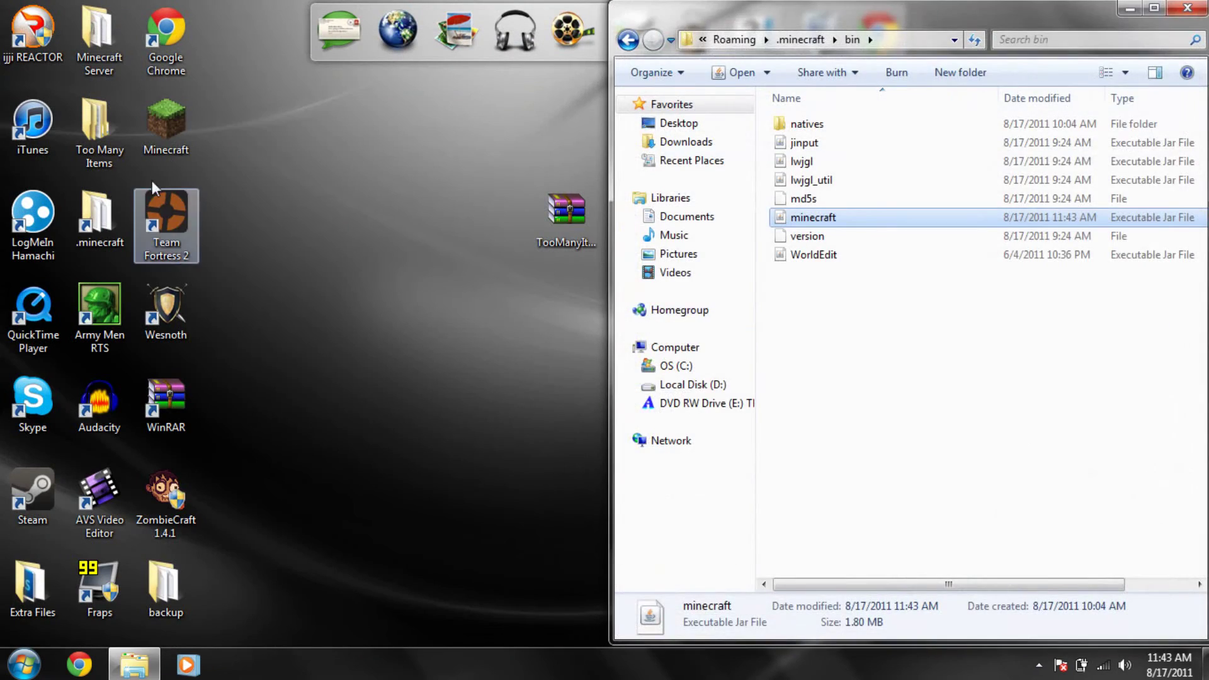
pyautogui.click(1187, 8)
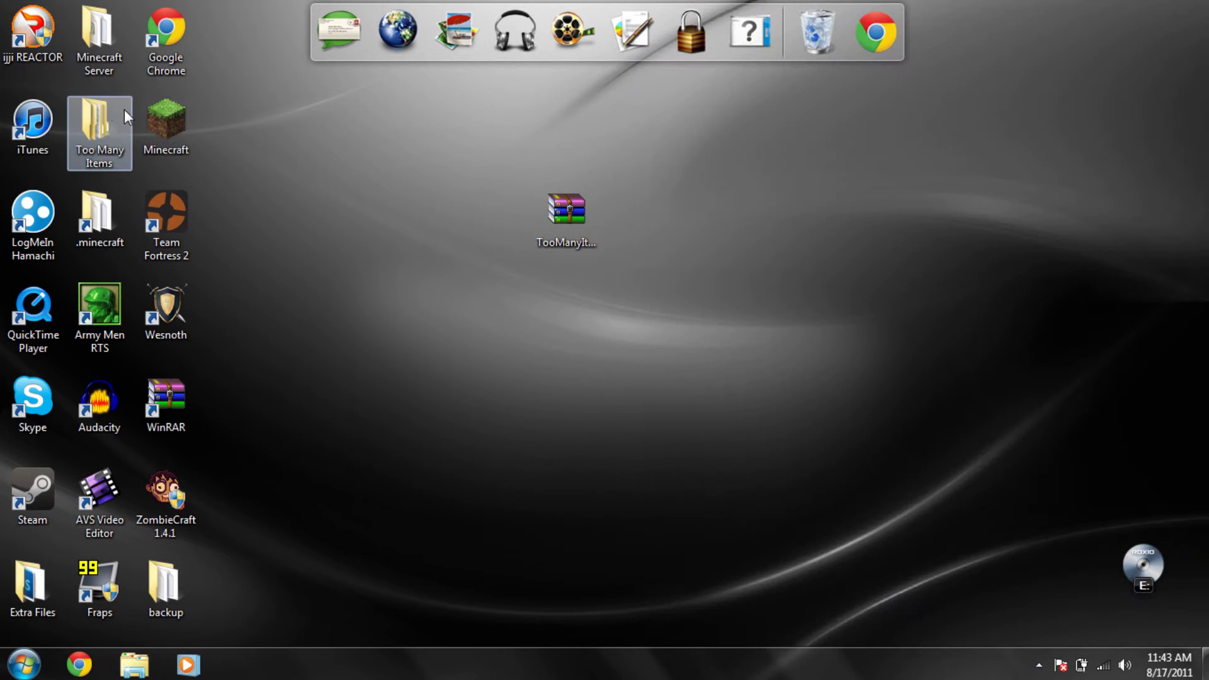
# Launch Minecraft, log in with the remembered account, load the singleplayer world New World and respawn the character
pyautogui.click(174, 120)
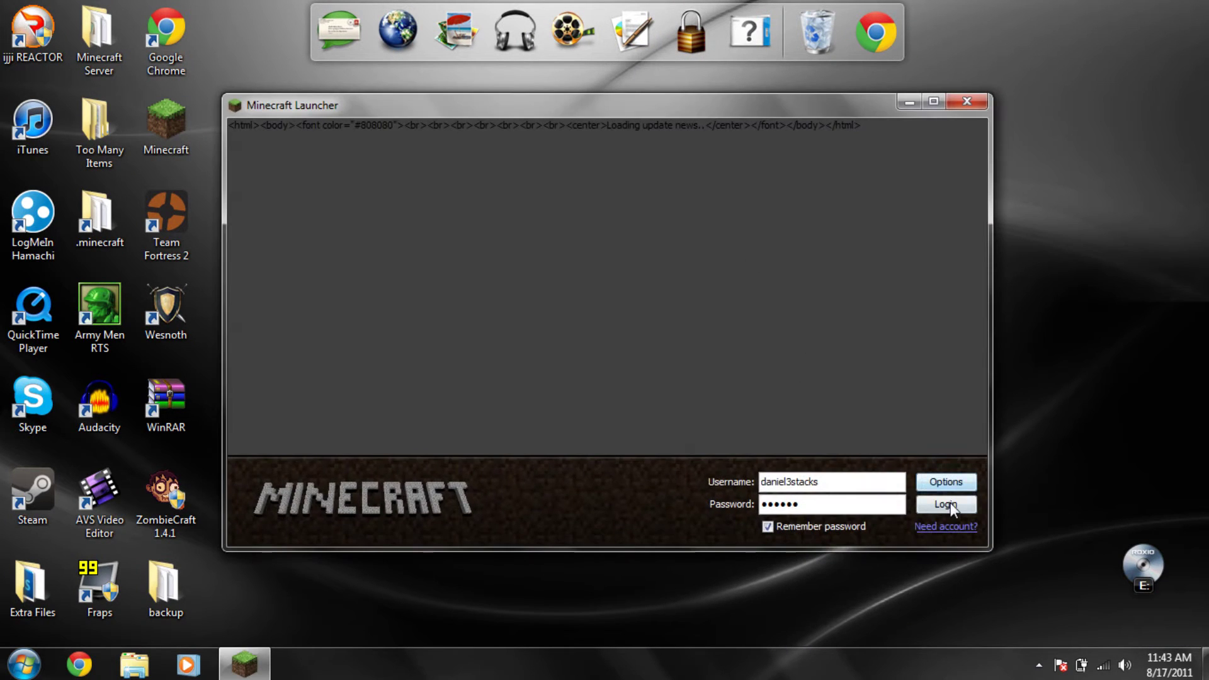
pyautogui.click(946, 505)
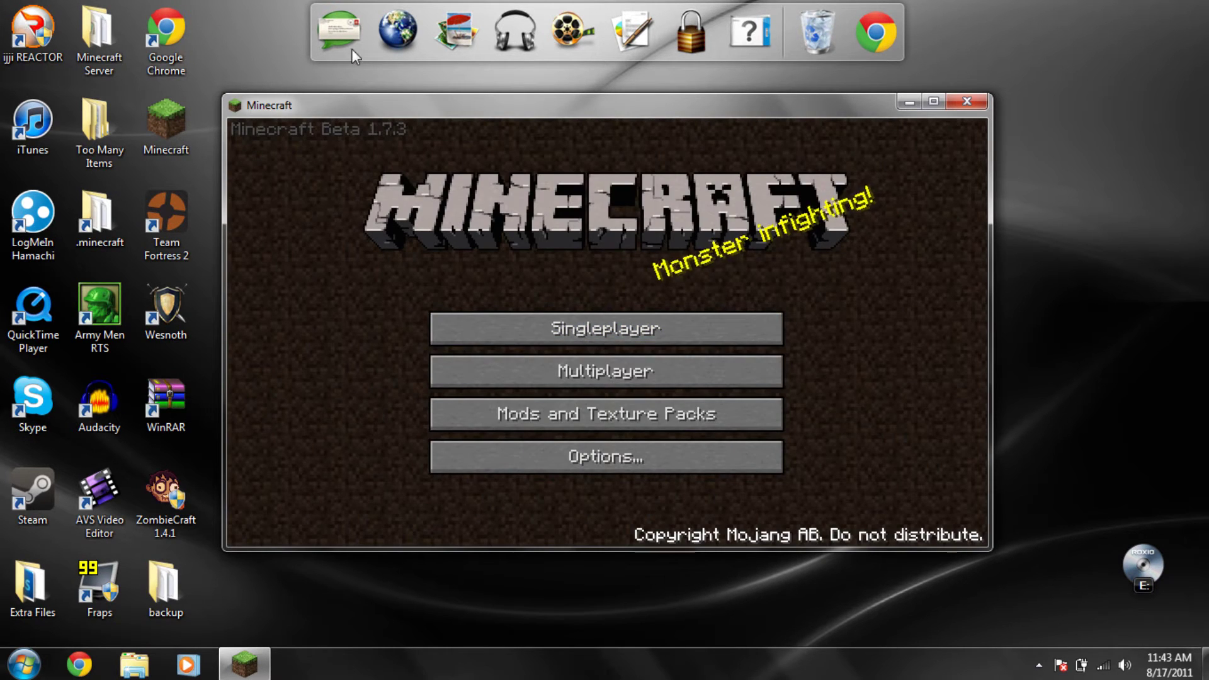
pyautogui.click(756, 328)
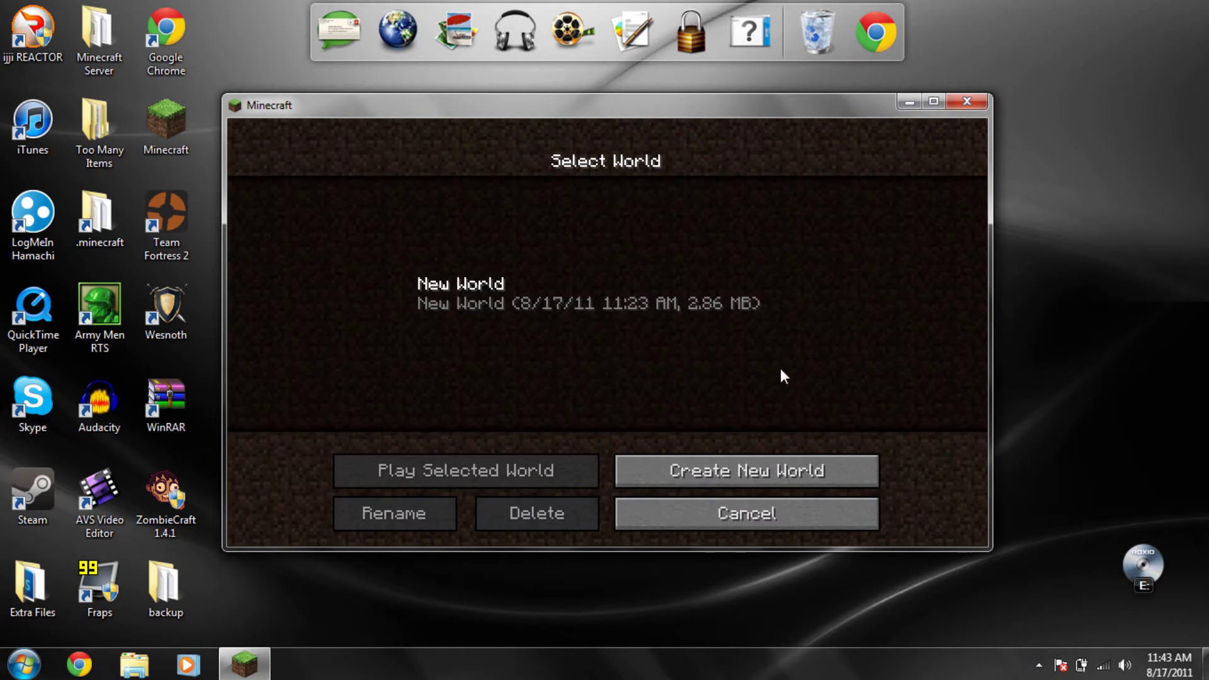
pyautogui.doubleClick(543, 292)
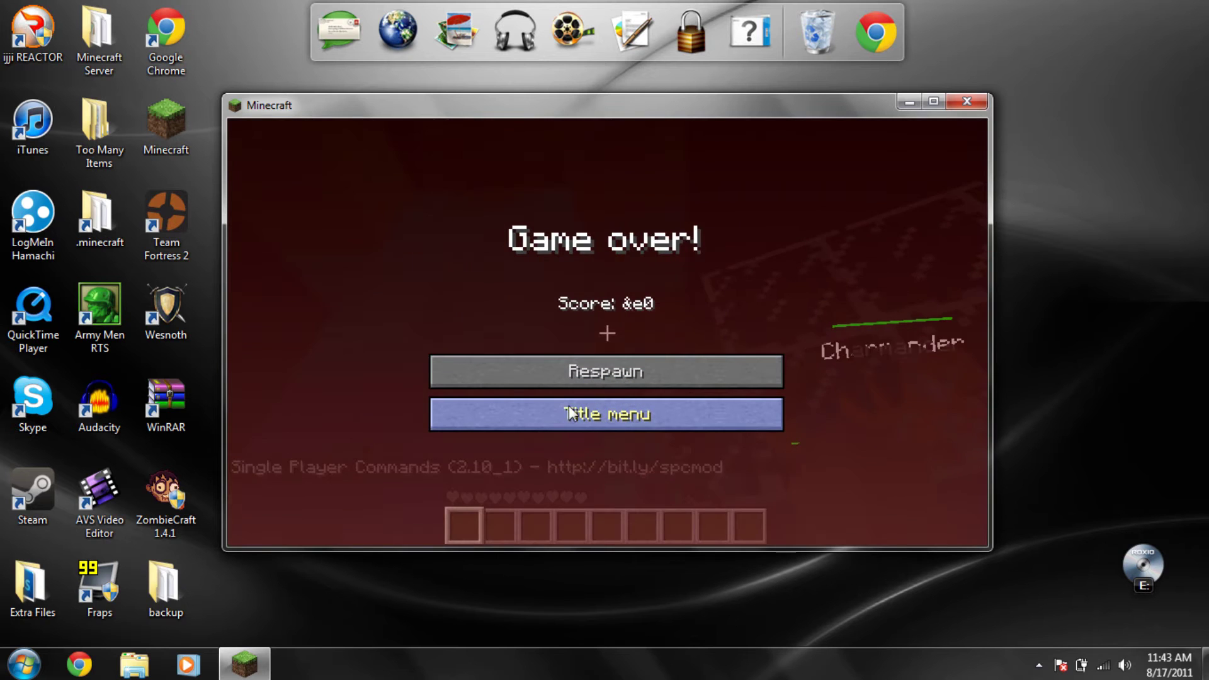
pyautogui.click(613, 379)
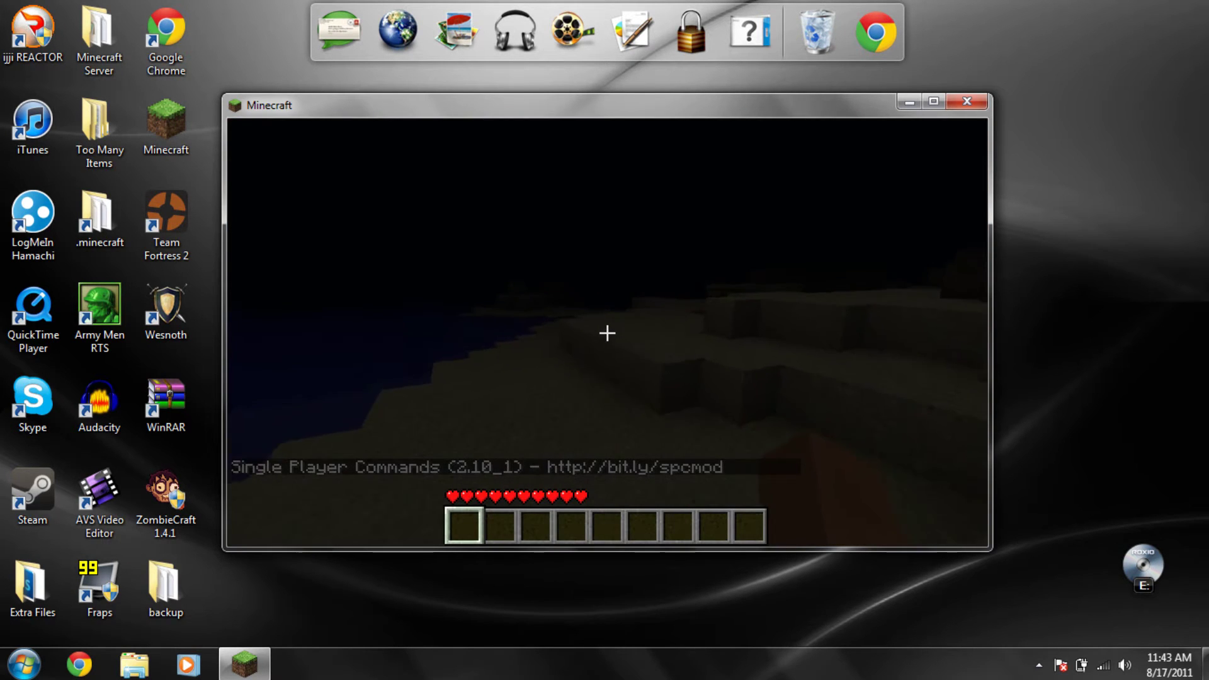
# Walk the character forward across the sand and open the inventory with the TooManyItems item list
pyautogui.press('w')
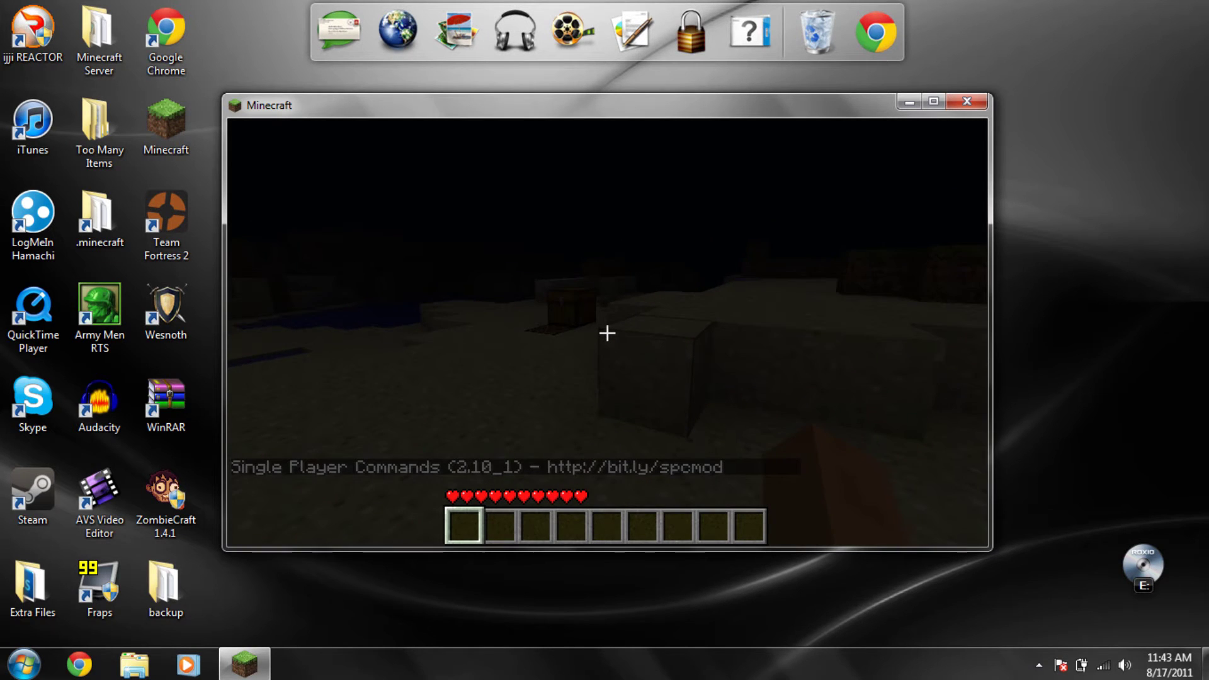
pyautogui.press('w')
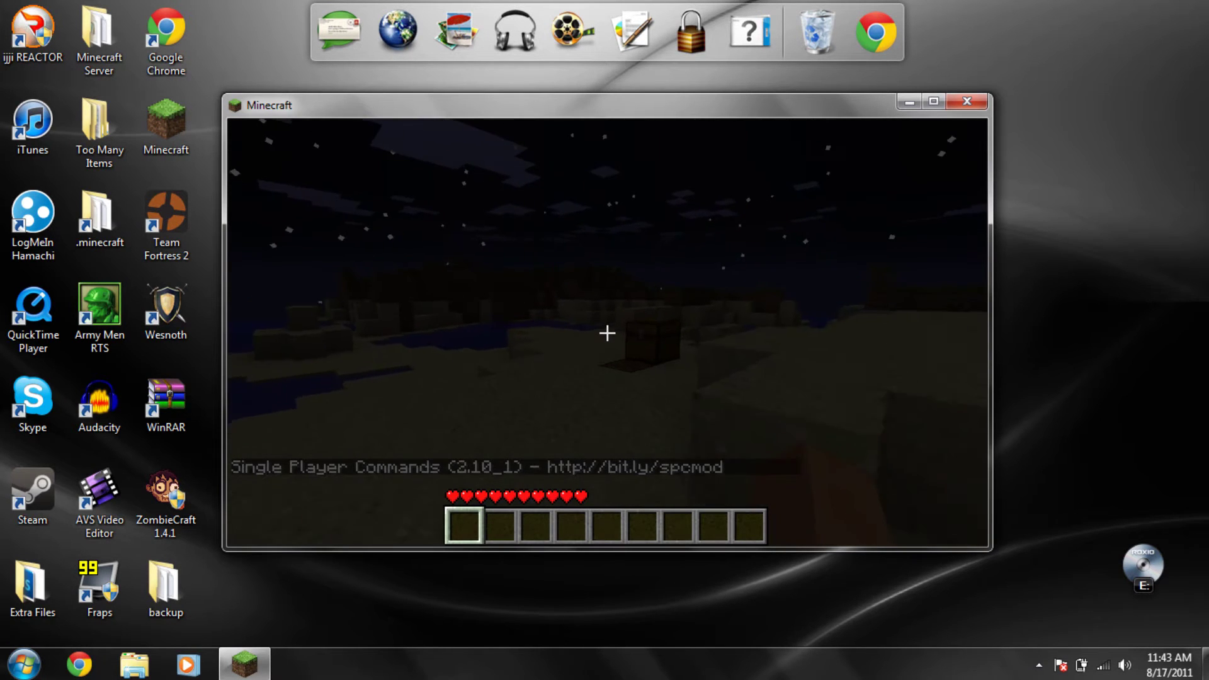
pyautogui.press('e')
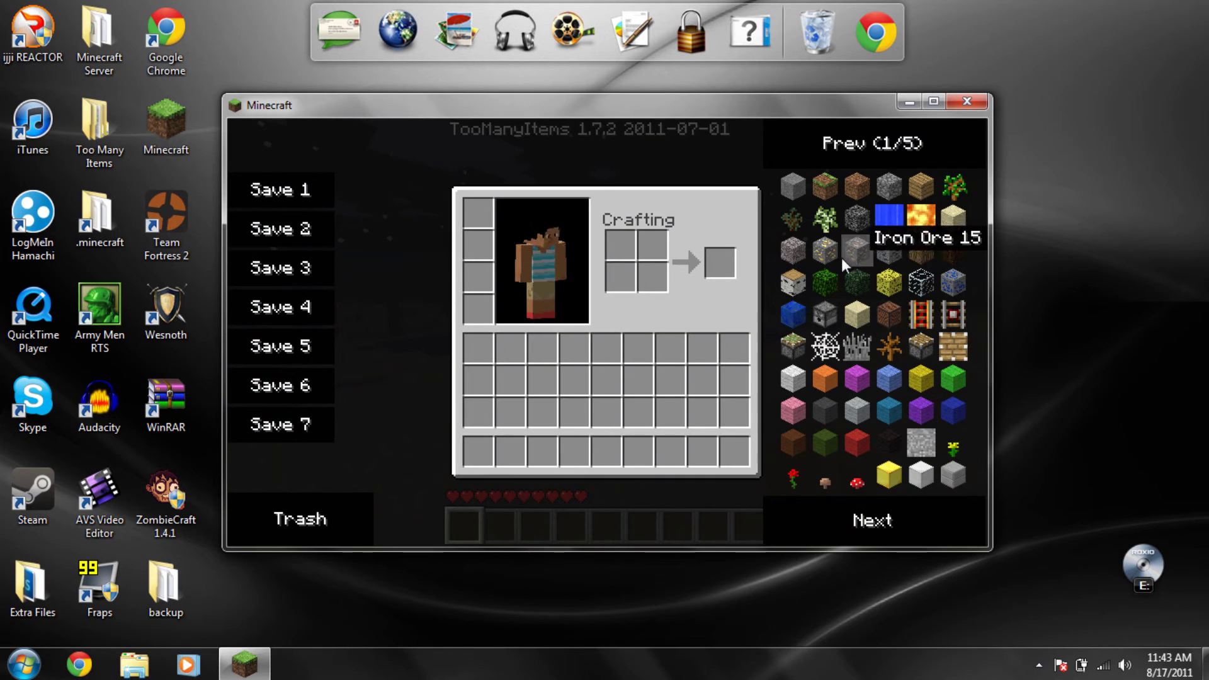
# Browse through the pages of the TooManyItems item list and return to the first page
pyautogui.click(906, 527)
pyautogui.click(906, 526)
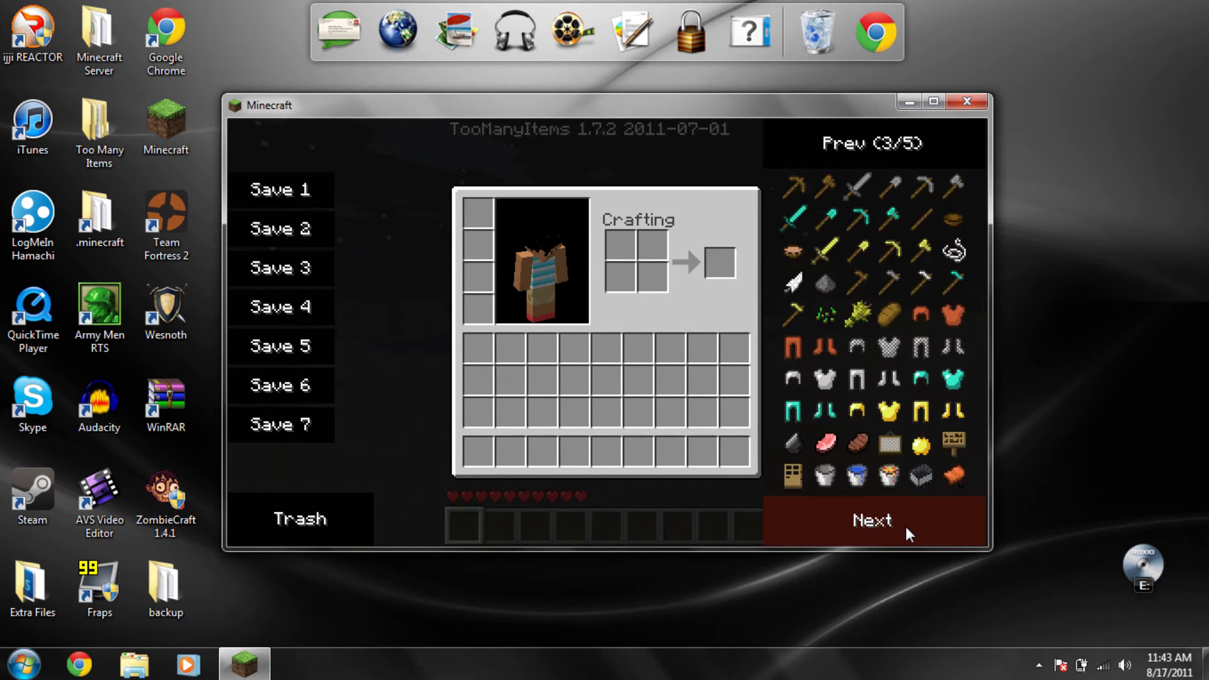
pyautogui.click(906, 526)
pyautogui.doubleClick(905, 527)
pyautogui.click(905, 526)
pyautogui.click(905, 527)
pyautogui.click(906, 526)
pyautogui.click(905, 527)
pyautogui.click(905, 526)
pyautogui.click(906, 527)
pyautogui.click(906, 526)
pyautogui.click(905, 526)
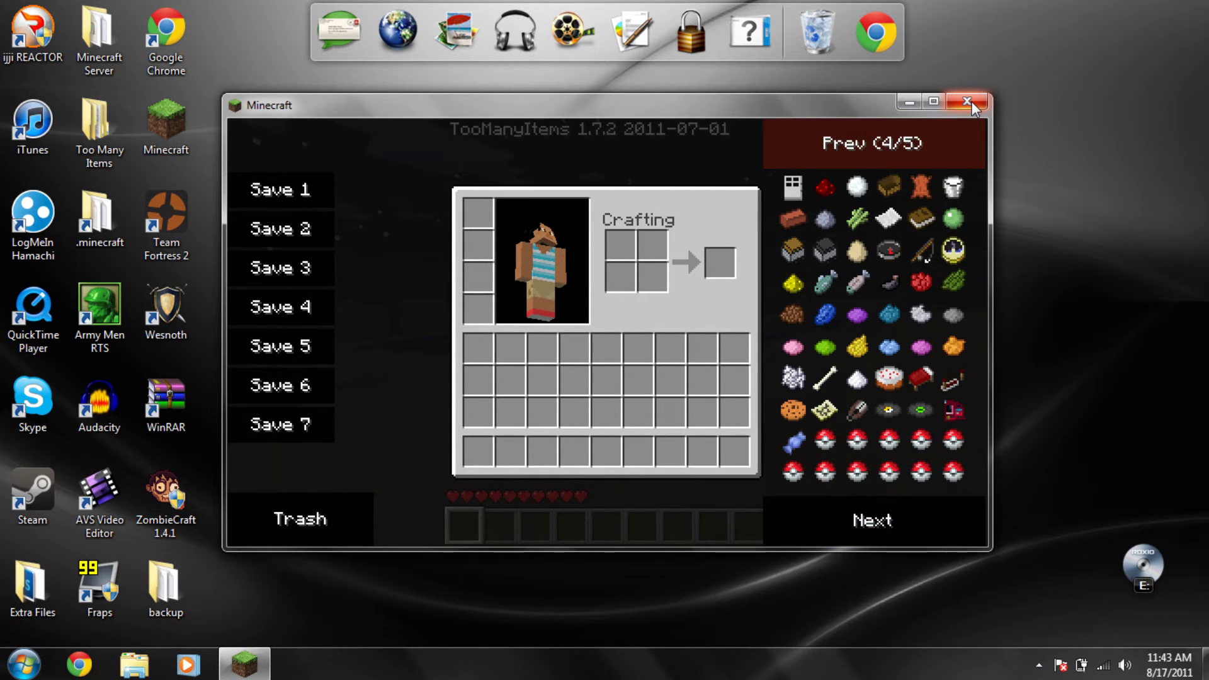
pyautogui.doubleClick(891, 520)
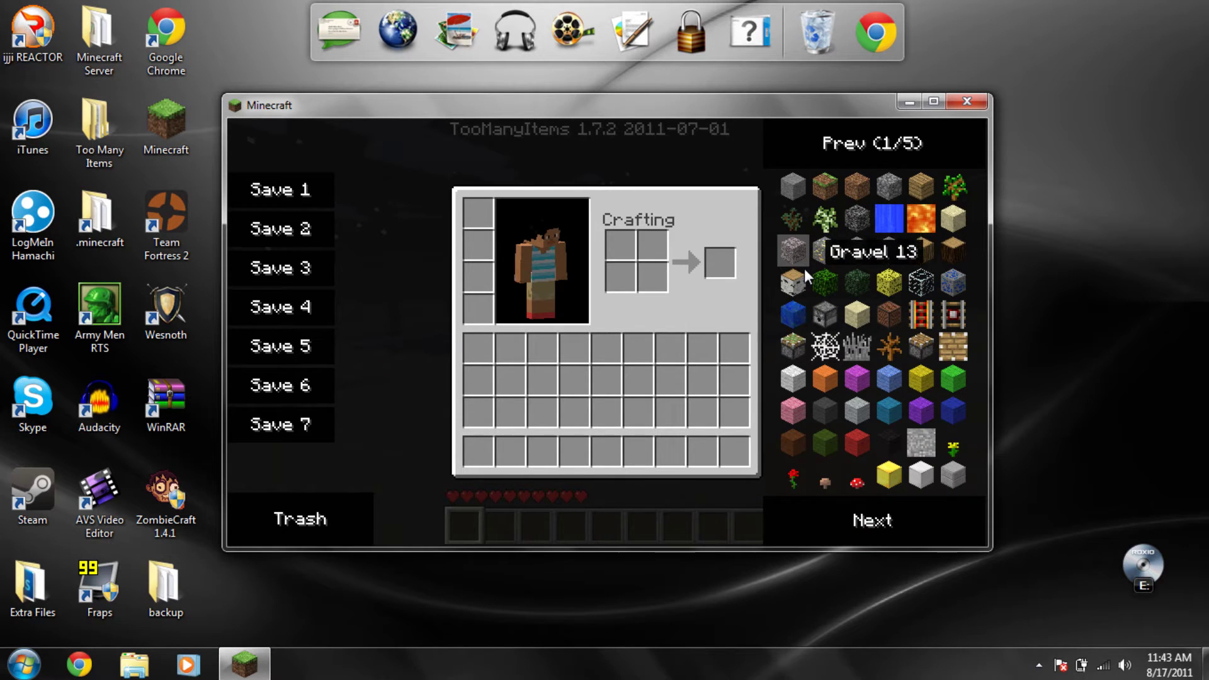
# Toggle the TooManyItems overlay off and on repeatedly, leaving it displayed beside the inventory
pyautogui.press('o')
pyautogui.press('o')
pyautogui.press('o')
pyautogui.press('o')
pyautogui.press('o')
pyautogui.press('o')
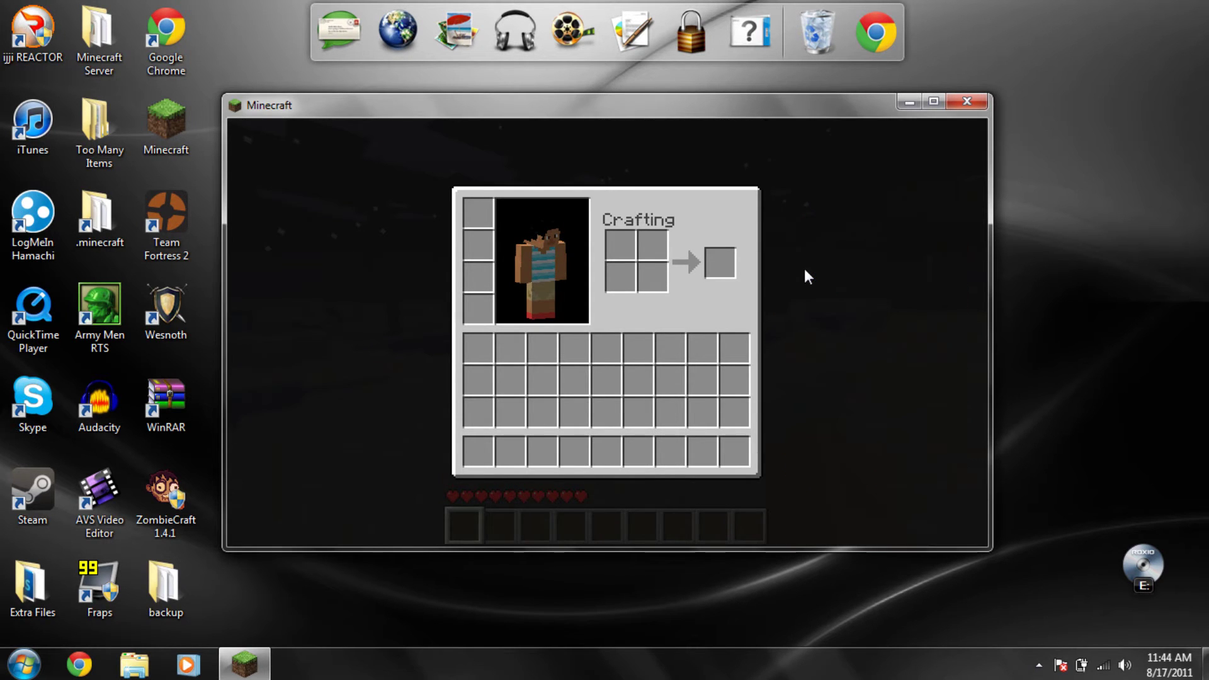
# Add stacks of 64 birch logs, ore blocks, water, lava and glass to the inventory from the item list
pyautogui.click(792, 283)
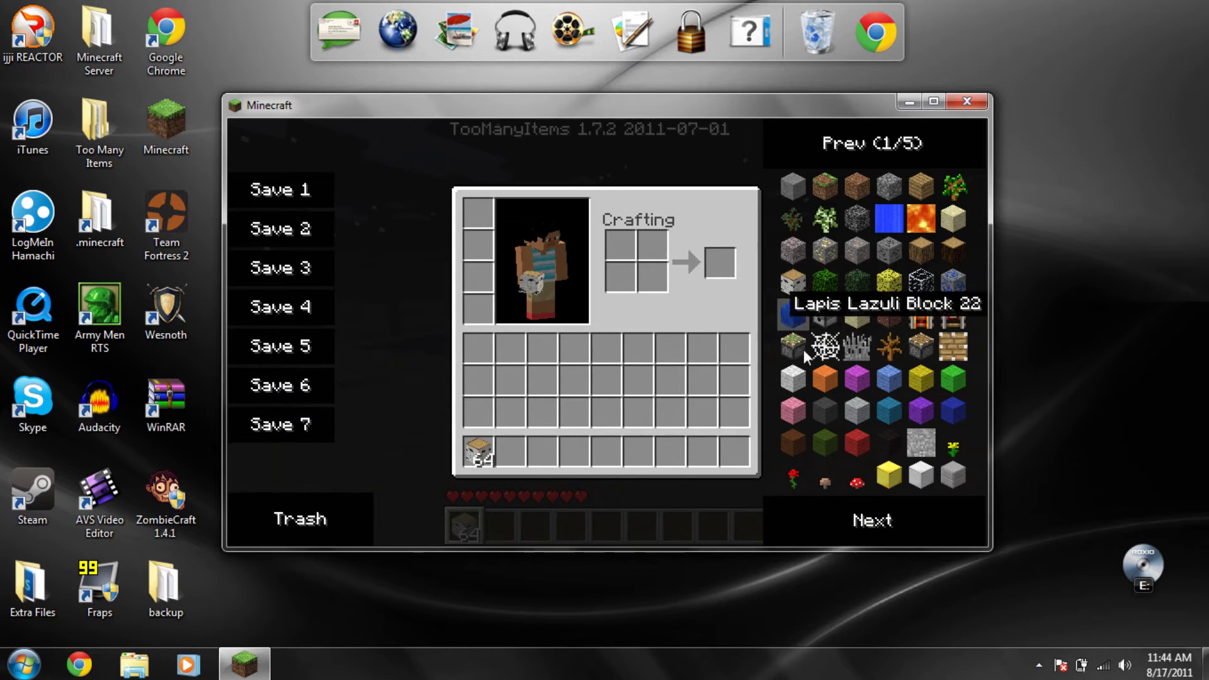
pyautogui.click(856, 251)
pyautogui.click(857, 251)
pyautogui.click(889, 219)
pyautogui.click(920, 218)
pyautogui.click(920, 280)
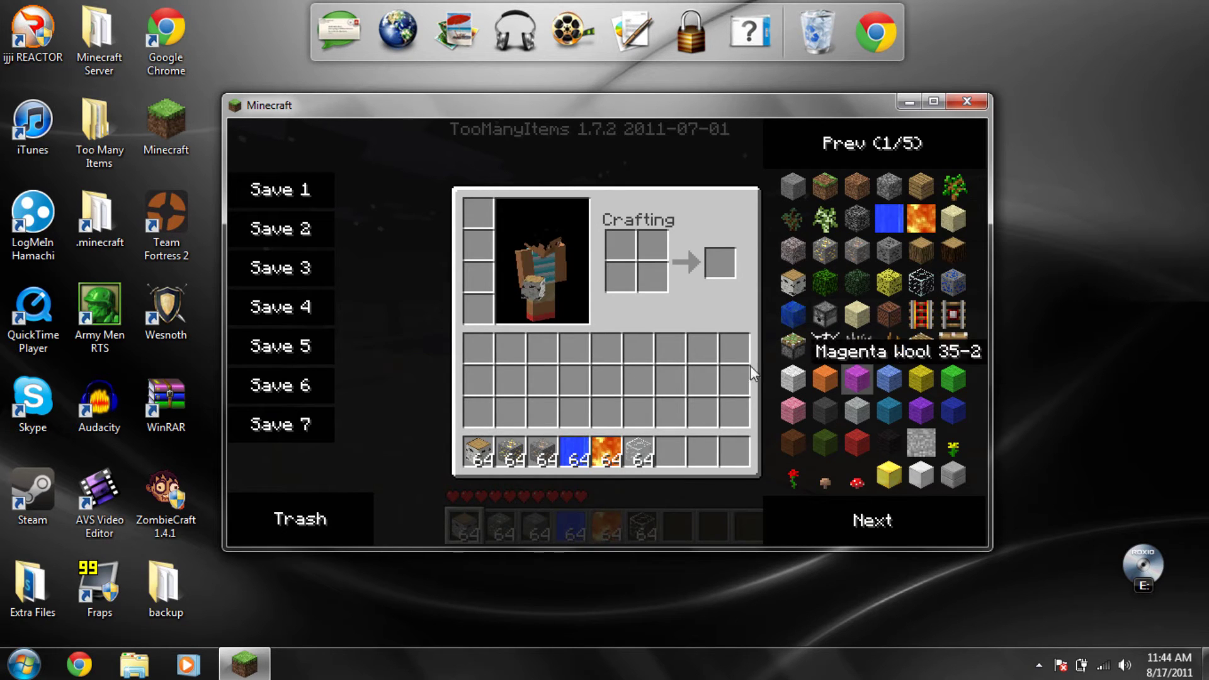
# Add a single birch log and an unlimited stack of Sticky Pistons to the inventory
pyautogui.rightClick(800, 287)
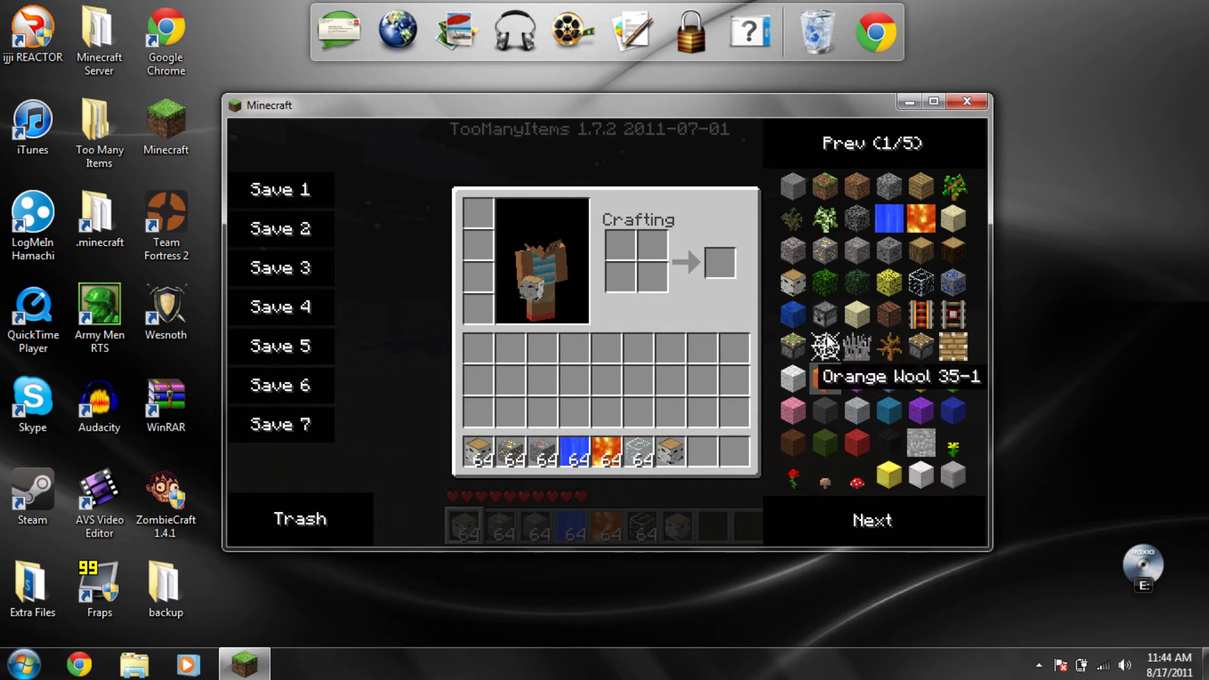
pyautogui.keyDown('shift'); pyautogui.click(799, 350); pyautogui.keyUp('shift')
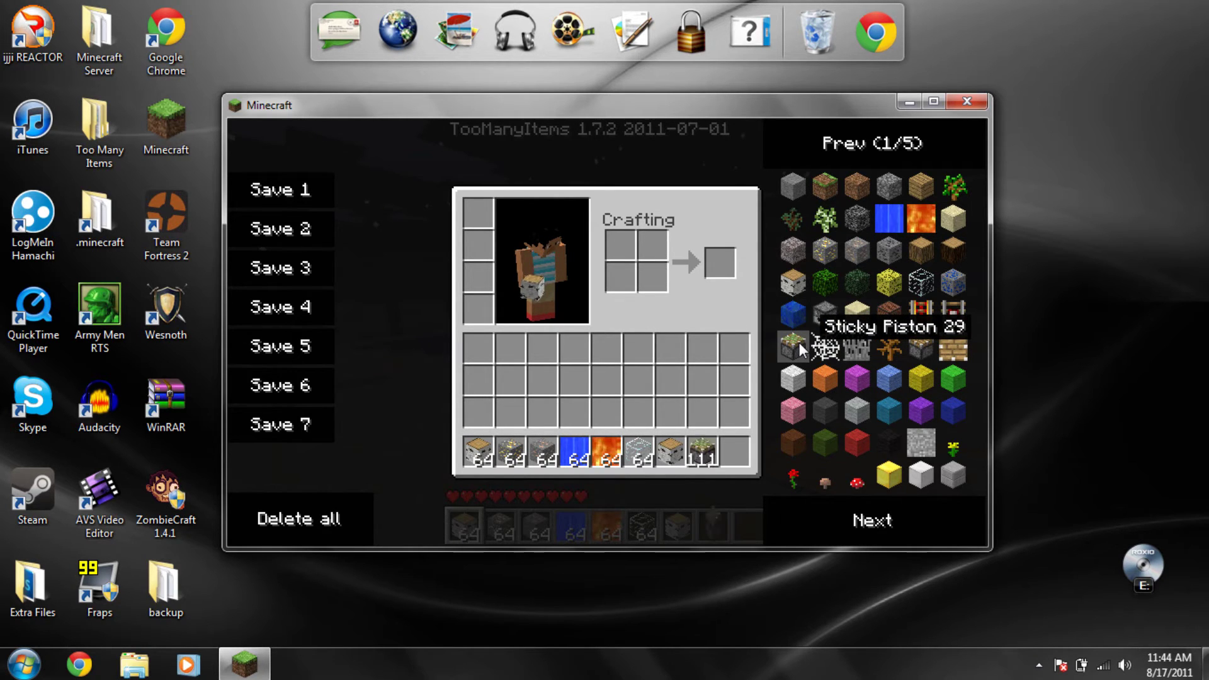
# Place single Sticky Pistons from the unlimited stack in three empty inventory slots and set the stack down in the middle row
pyautogui.click(702, 449)
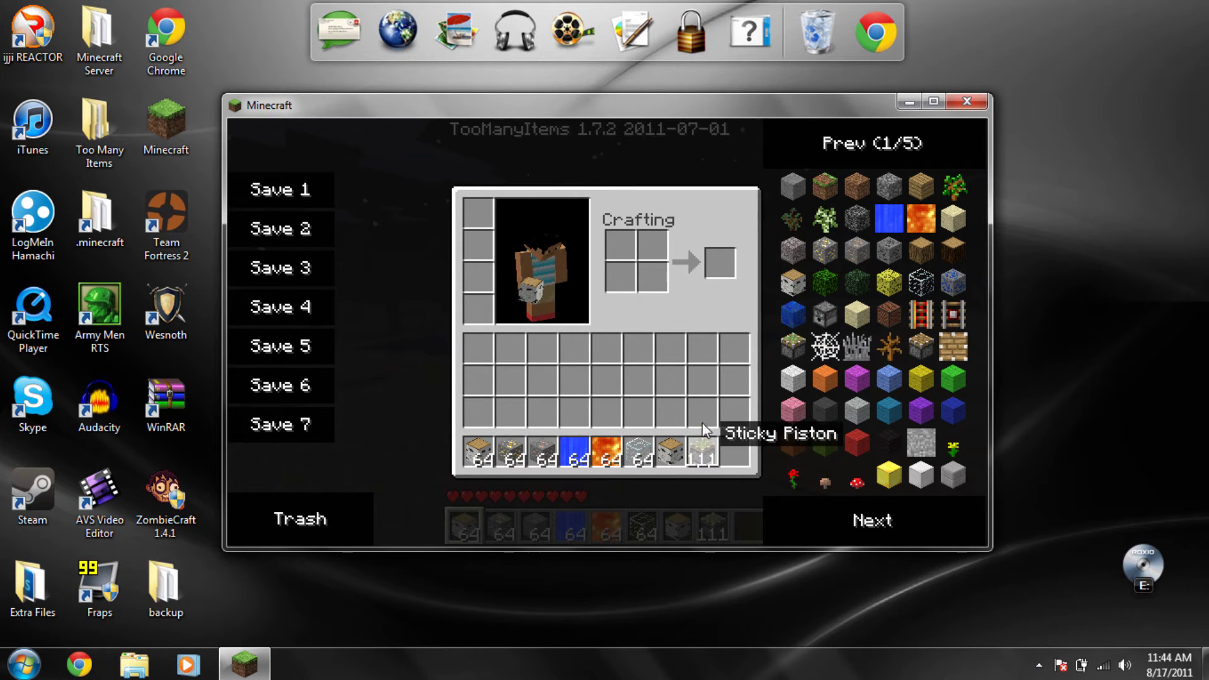
pyautogui.rightClick(701, 416)
pyautogui.rightClick(670, 383)
pyautogui.rightClick(638, 377)
pyautogui.click(705, 370)
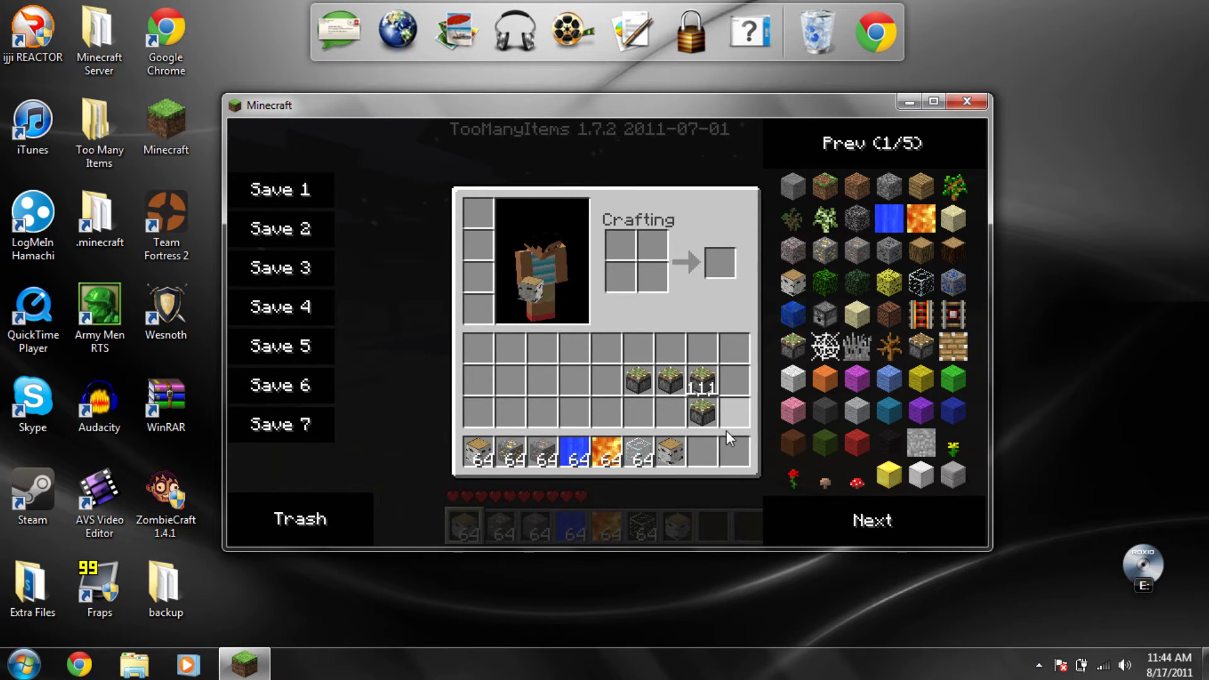
# Merge the loose Sticky Pistons with the unlimited stack, move one single piston to the lower row, and pick up the 64-piece stack
pyautogui.click(703, 413)
pyautogui.click(702, 386)
pyautogui.click(679, 382)
pyautogui.click(703, 380)
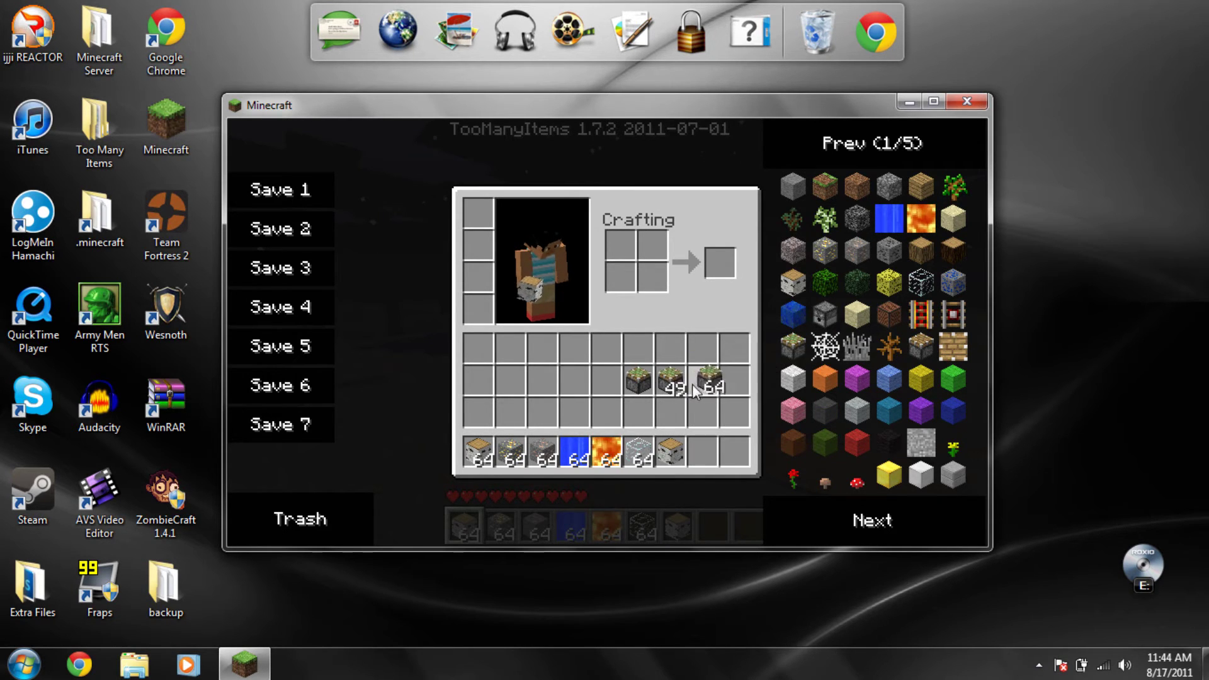
pyautogui.click(642, 388)
pyautogui.click(606, 409)
pyautogui.click(632, 376)
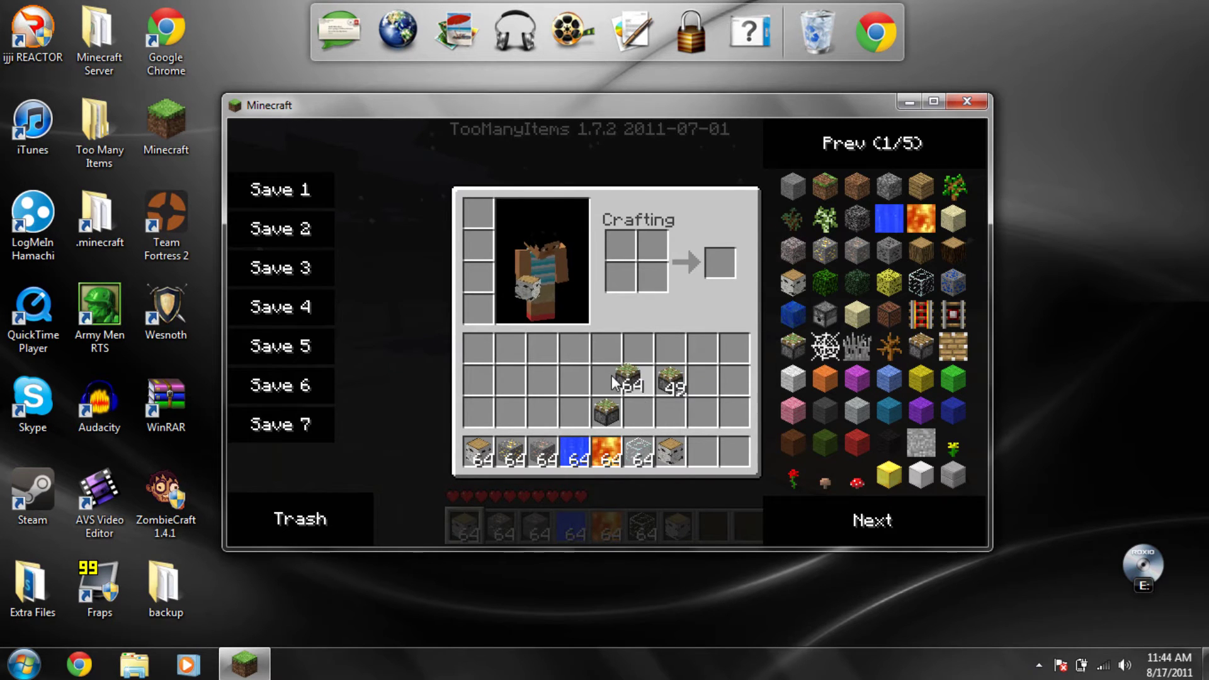
# Place single Sticky Pistons from the held stack in three empty slots and put the remaining pistons in the upper row
pyautogui.rightClick(606, 380)
pyautogui.rightClick(606, 347)
pyautogui.rightClick(638, 348)
pyautogui.click(702, 350)
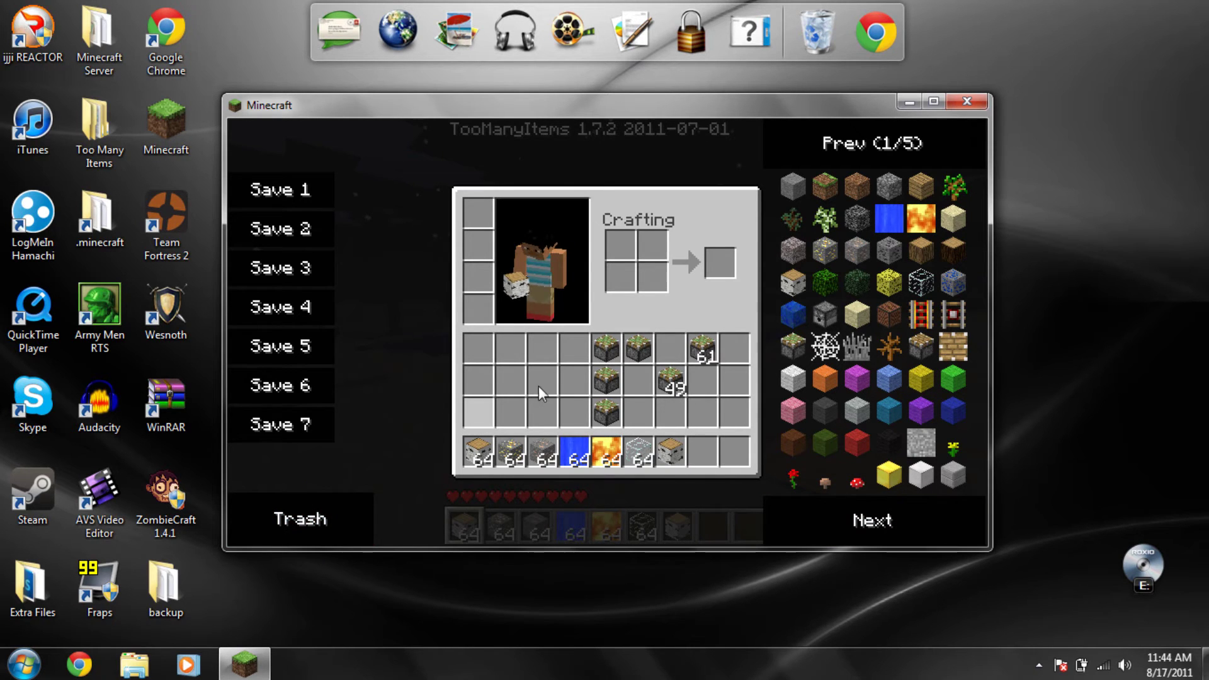
# Discard the single Sticky Piston from the lower inventory row using the TooManyItems trash
pyautogui.click(606, 413)
pyautogui.click(331, 519)
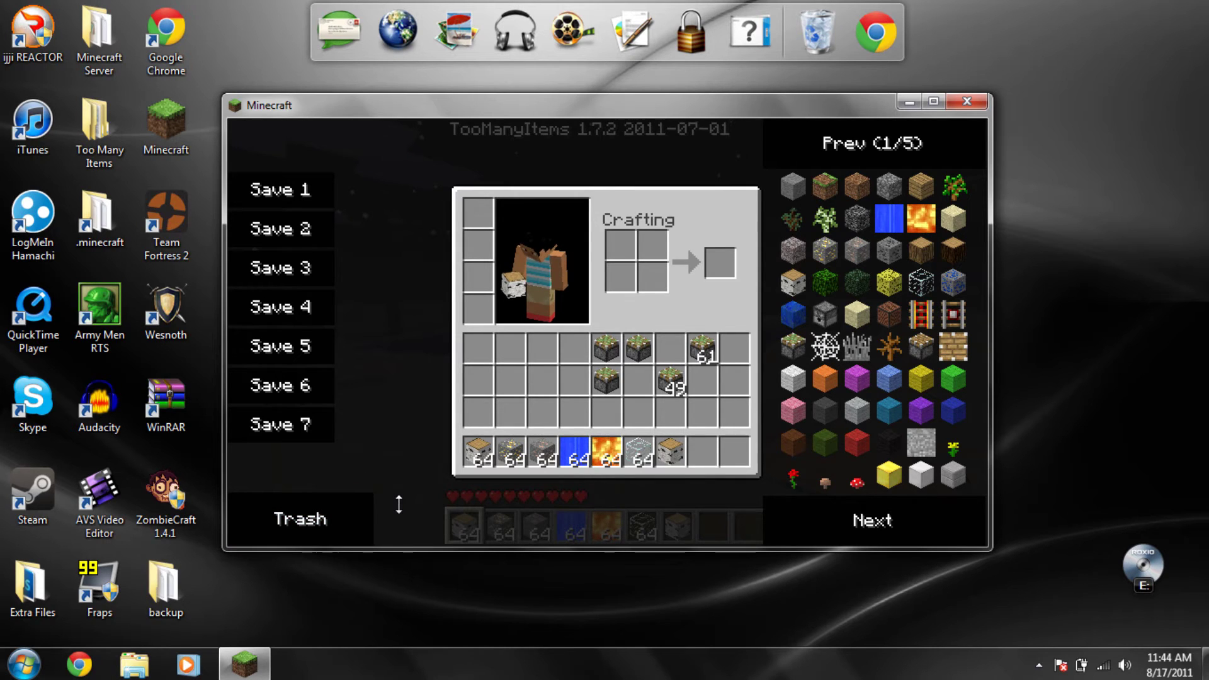
# Delete all inventory items with TooManyItems, and put a 64-piece stack of birch wood in the first hotbar slot
pyautogui.press('shift')
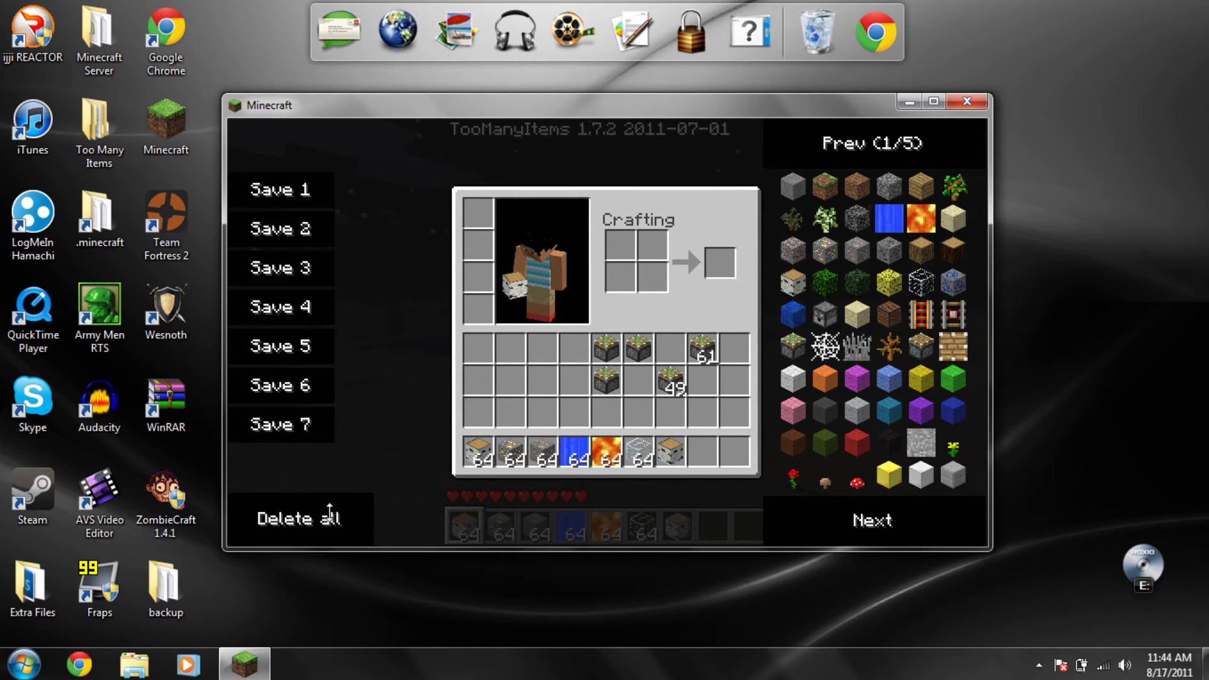
pyautogui.keyDown('shift'); pyautogui.click(296, 513); pyautogui.keyUp('shift')
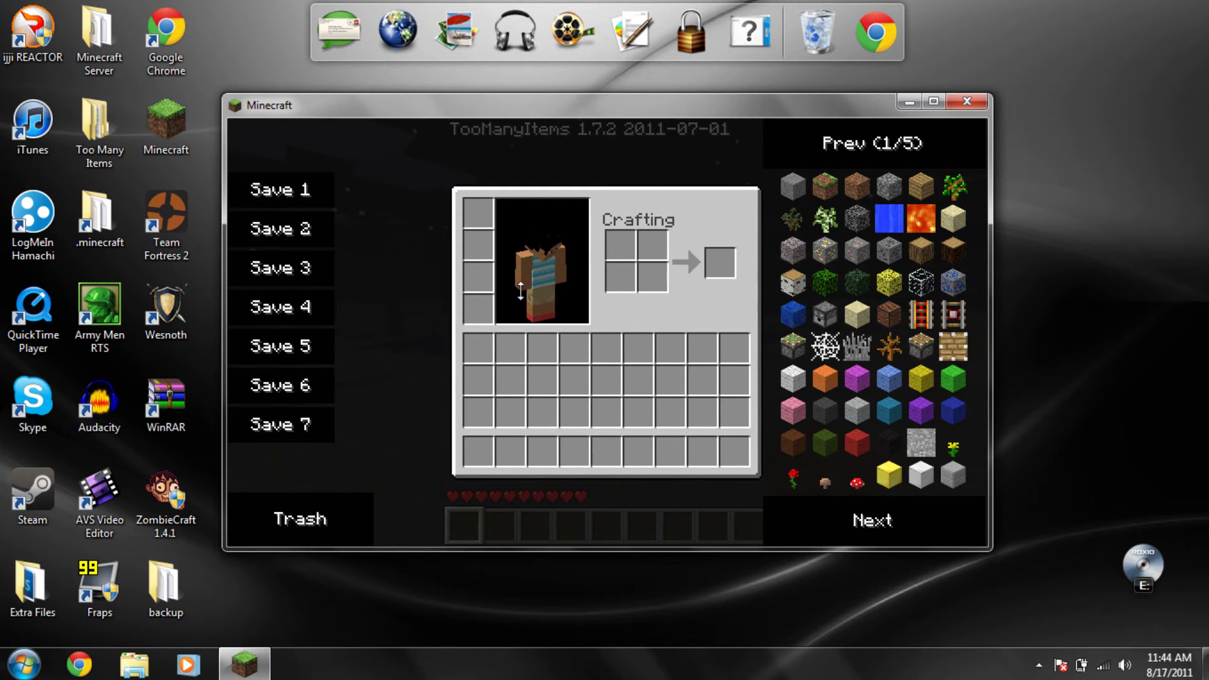
pyautogui.click(795, 283)
pyautogui.click(469, 451)
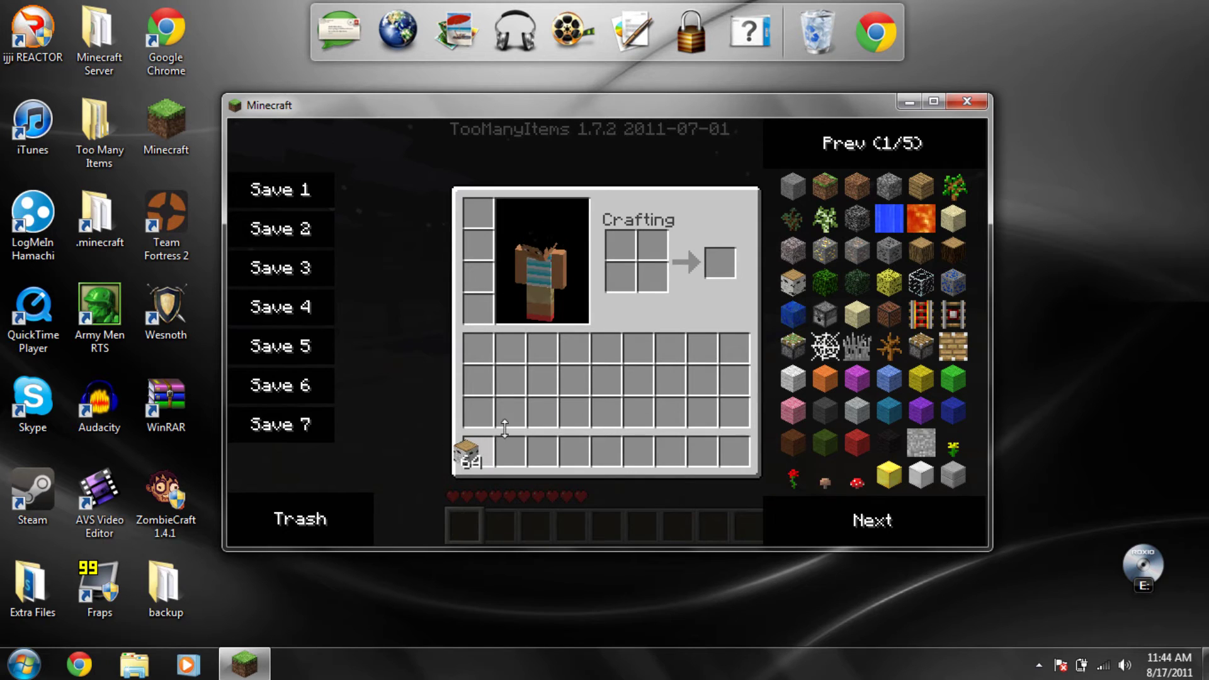
# Craft the whole birch wood stack into four 64-piece stacks of Wooden Planks and store them in the inventory
pyautogui.click(621, 277)
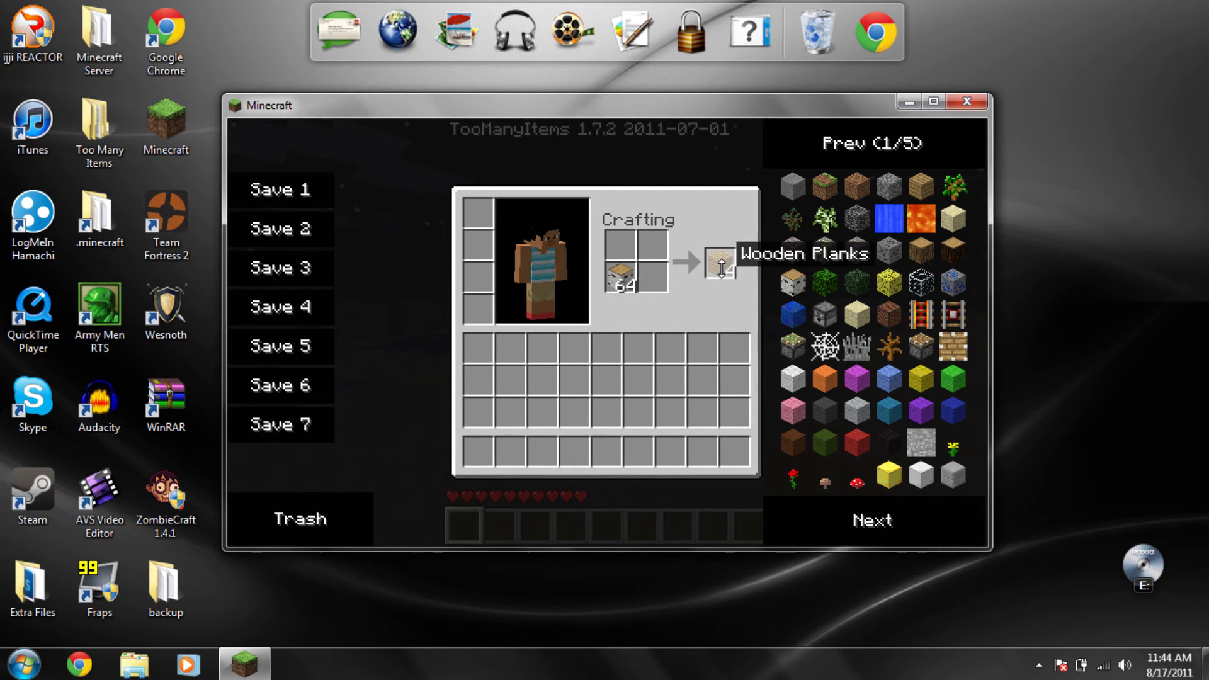
pyautogui.click(730, 263)
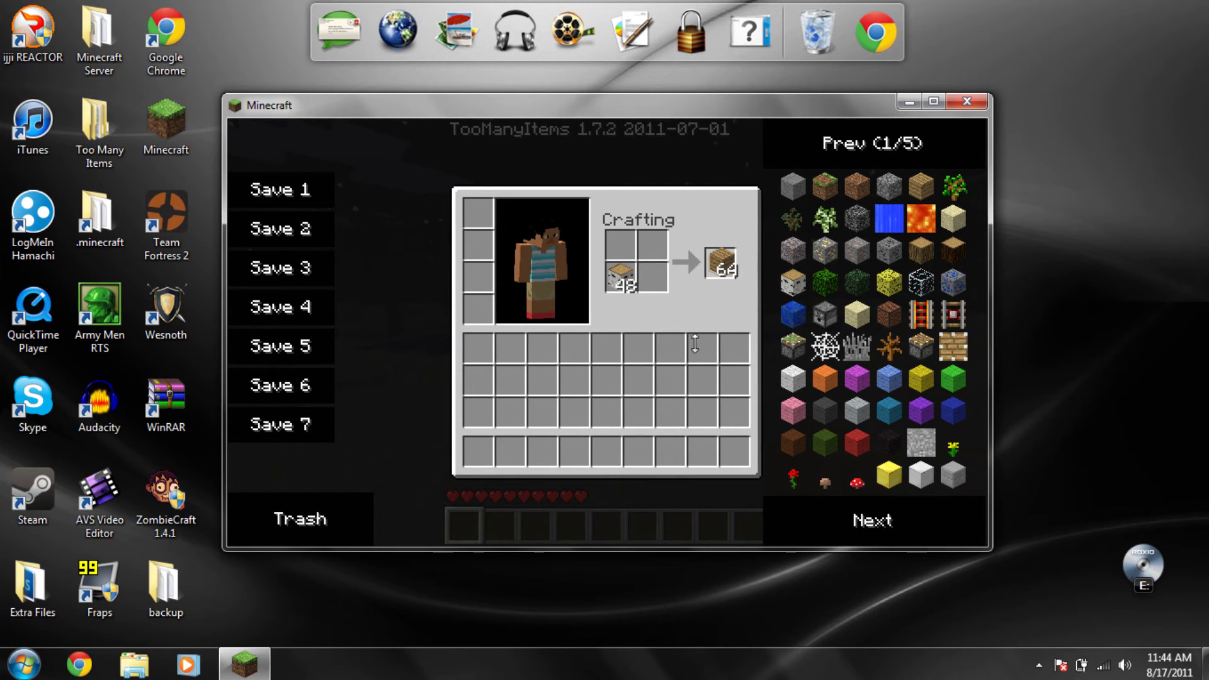
pyautogui.click(641, 383)
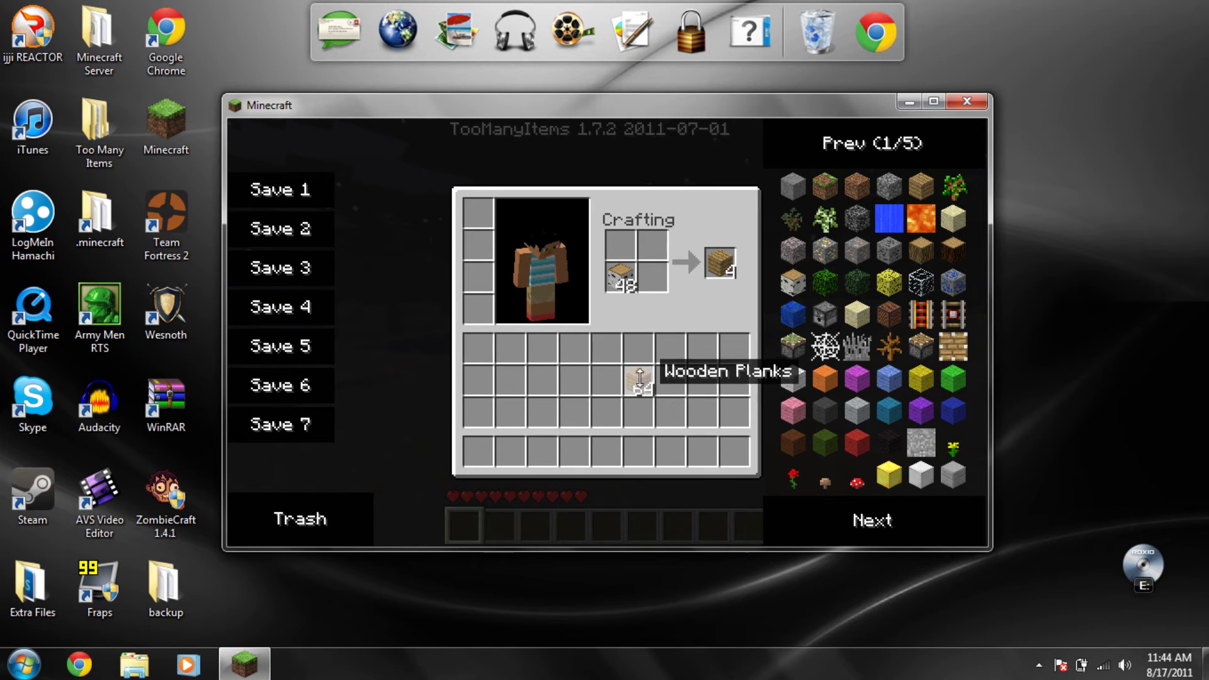
pyautogui.rightClick(719, 263)
pyautogui.click(670, 348)
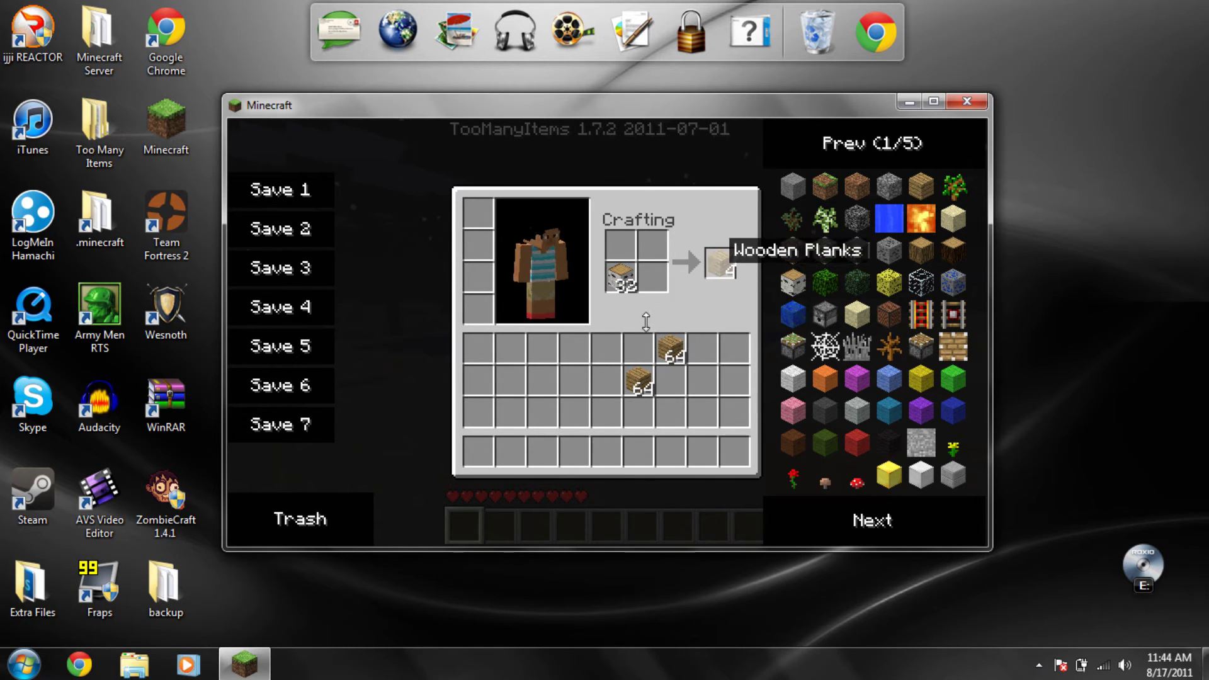
pyautogui.click(720, 263)
pyautogui.click(635, 346)
pyautogui.keyDown('shift'); pyautogui.click(720, 263); pyautogui.keyUp('shift')
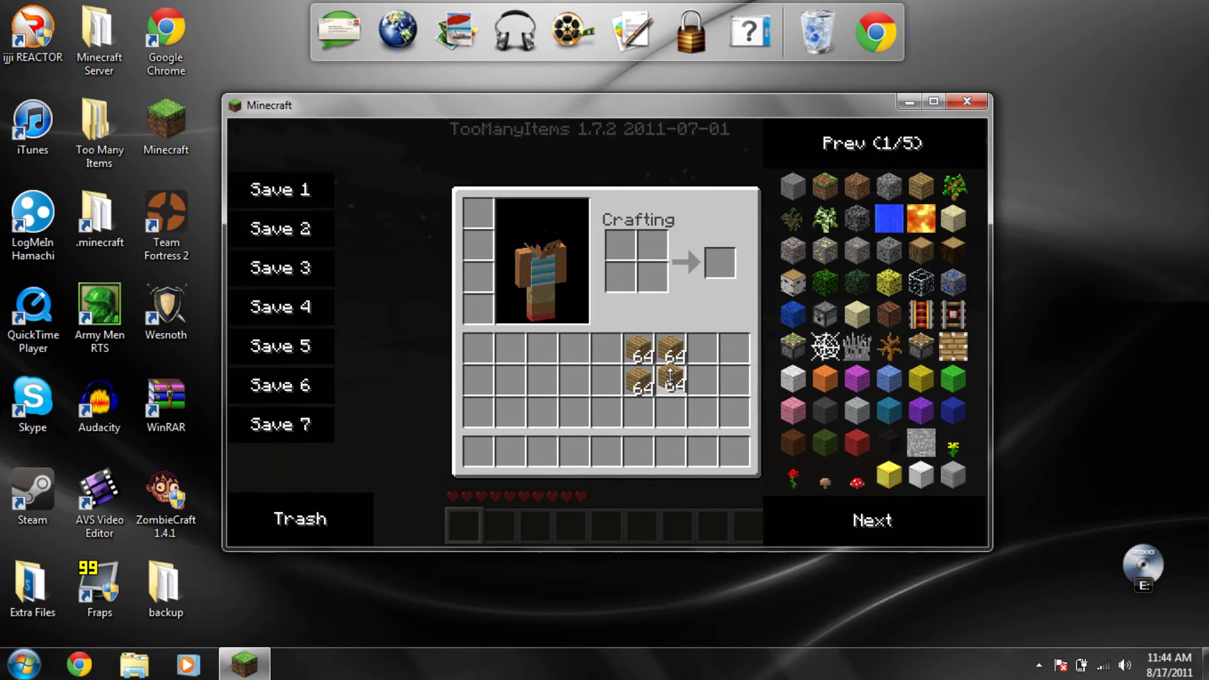
# Fill all four crafting grid cells with the 64-piece Wooden Planks stacks and craft 64 crafting tables
pyautogui.click(670, 383)
pyautogui.click(620, 277)
pyautogui.click(638, 349)
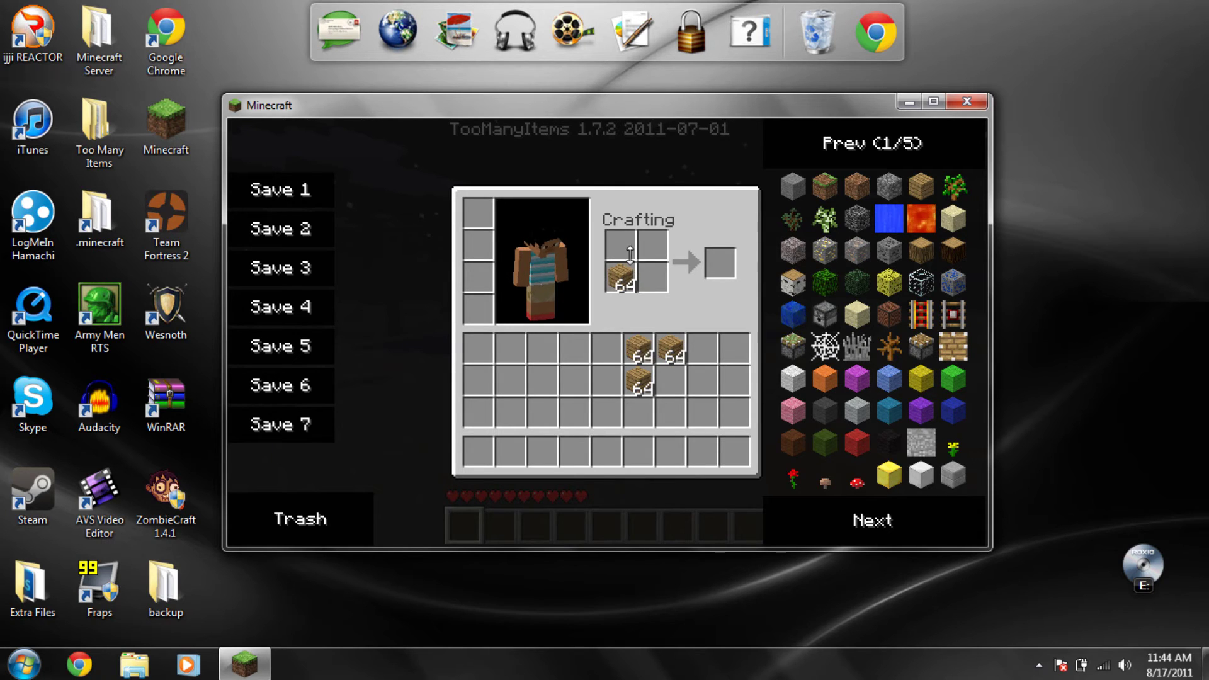
pyautogui.click(620, 246)
pyautogui.click(638, 382)
pyautogui.click(653, 246)
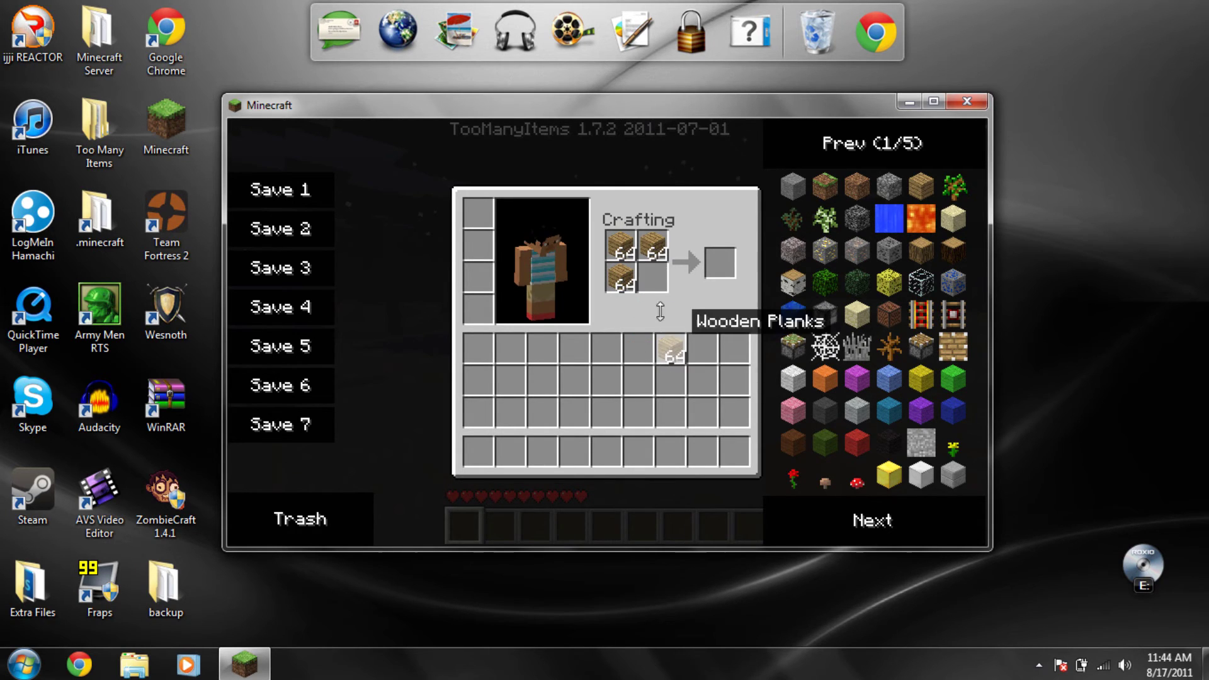
pyautogui.click(671, 350)
pyautogui.click(658, 281)
pyautogui.keyDown('shift'); pyautogui.click(720, 263); pyautogui.keyUp('shift')
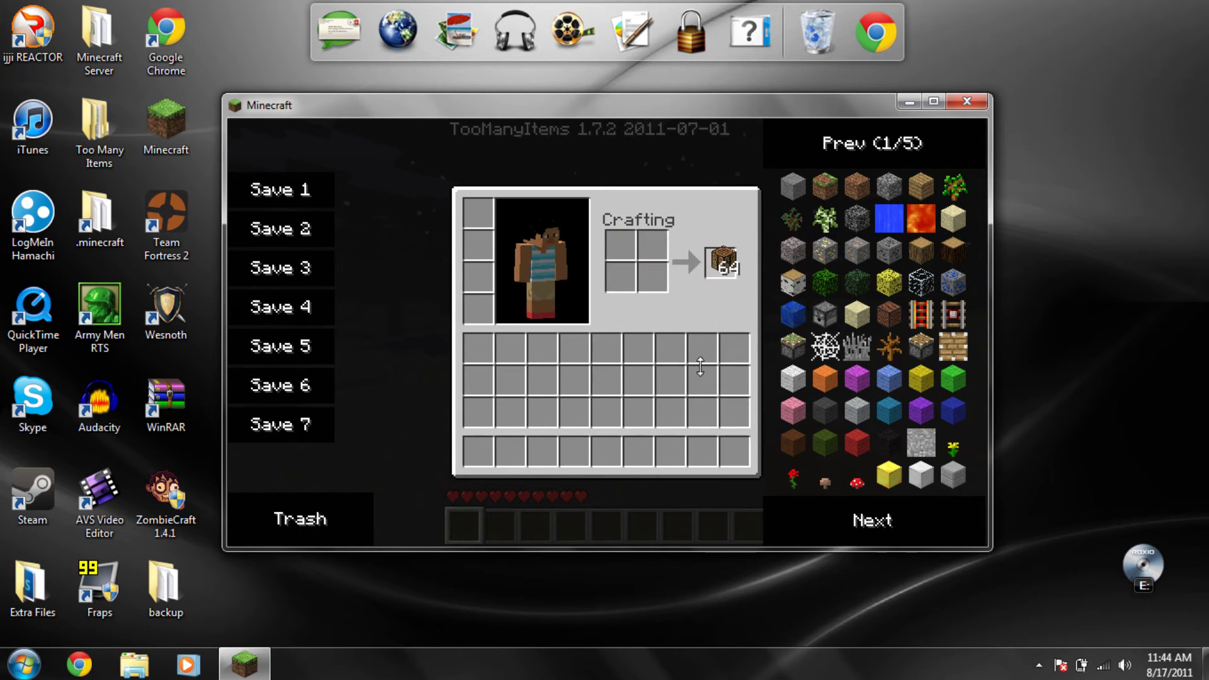
# Take the stack of 64 crafting tables from the inventory and discard it using the TooManyItems trash
pyautogui.click(702, 382)
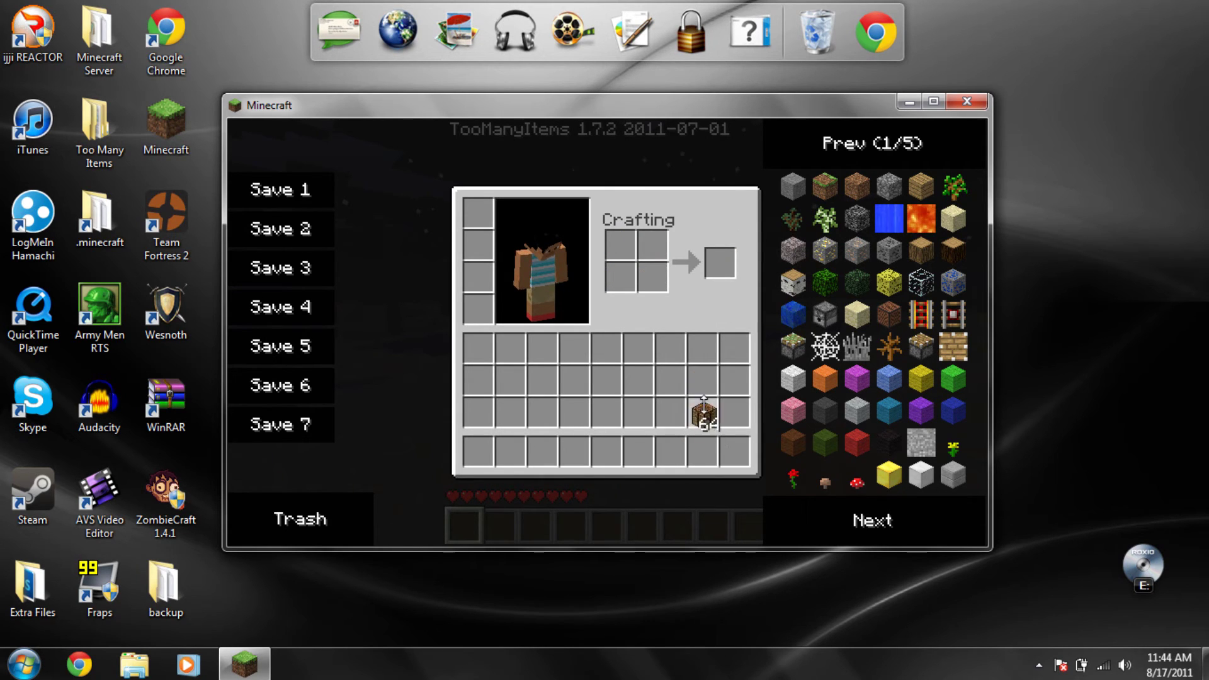
pyautogui.click(704, 410)
pyautogui.click(704, 409)
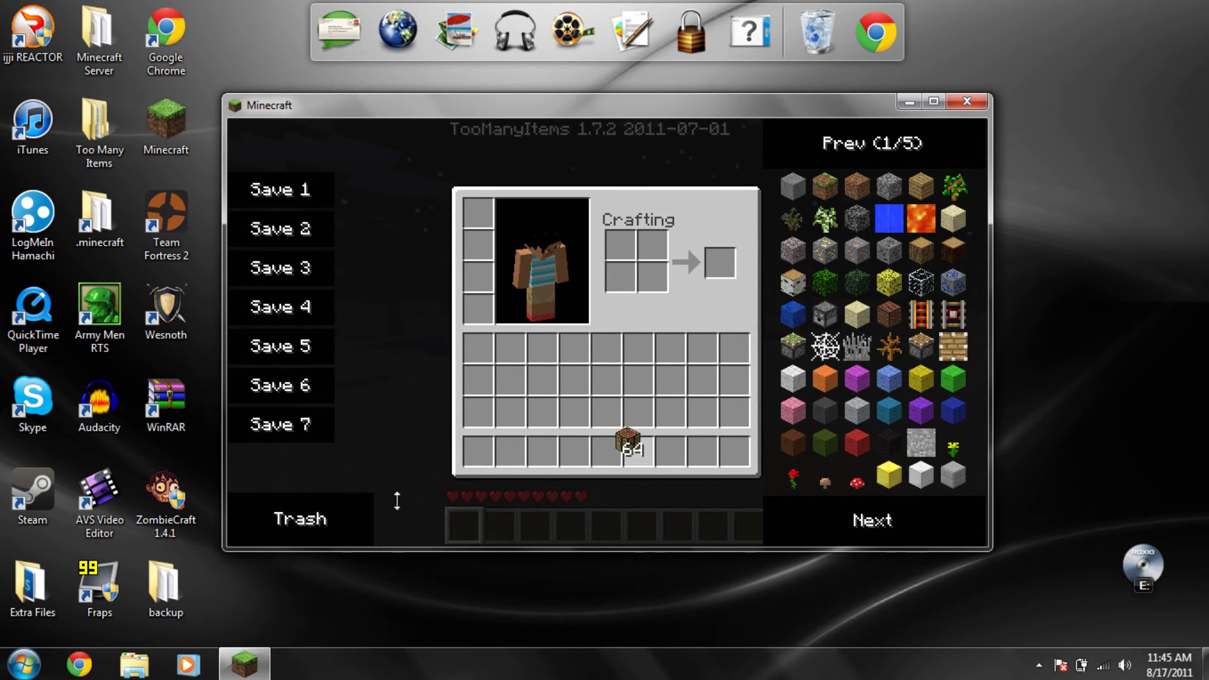
pyautogui.click(362, 515)
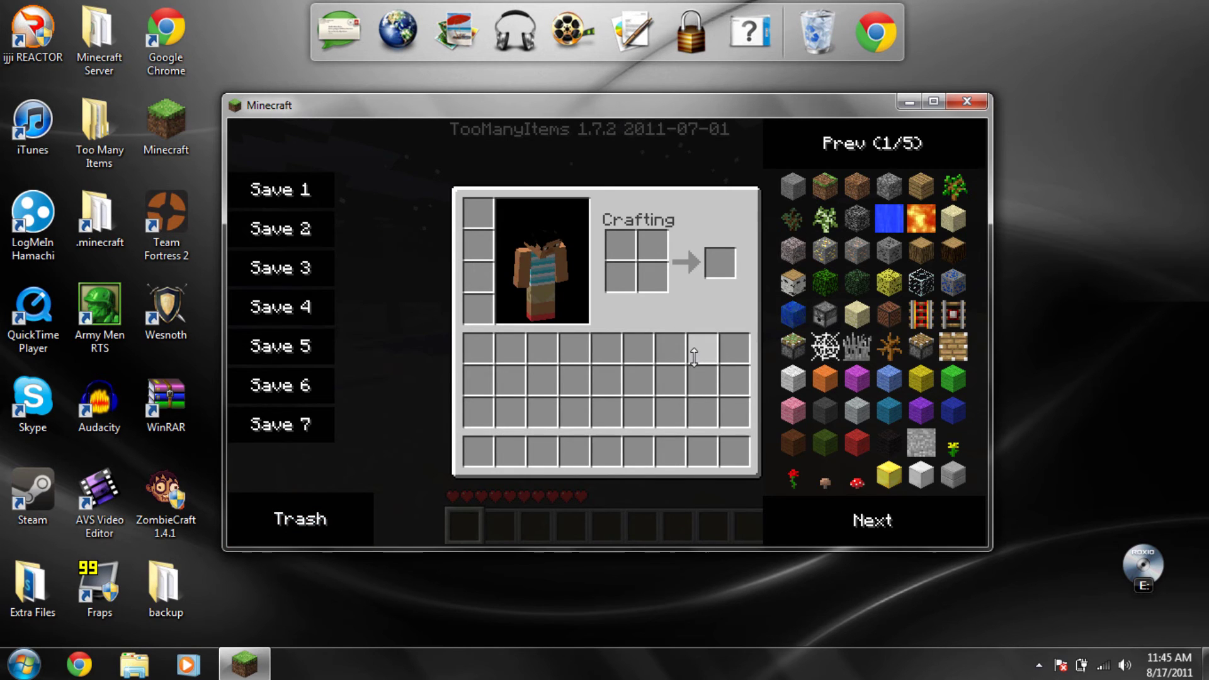
# Close the inventory and collect five sand blocks from the beach near the chest
pyautogui.press('o')
pyautogui.press('e')
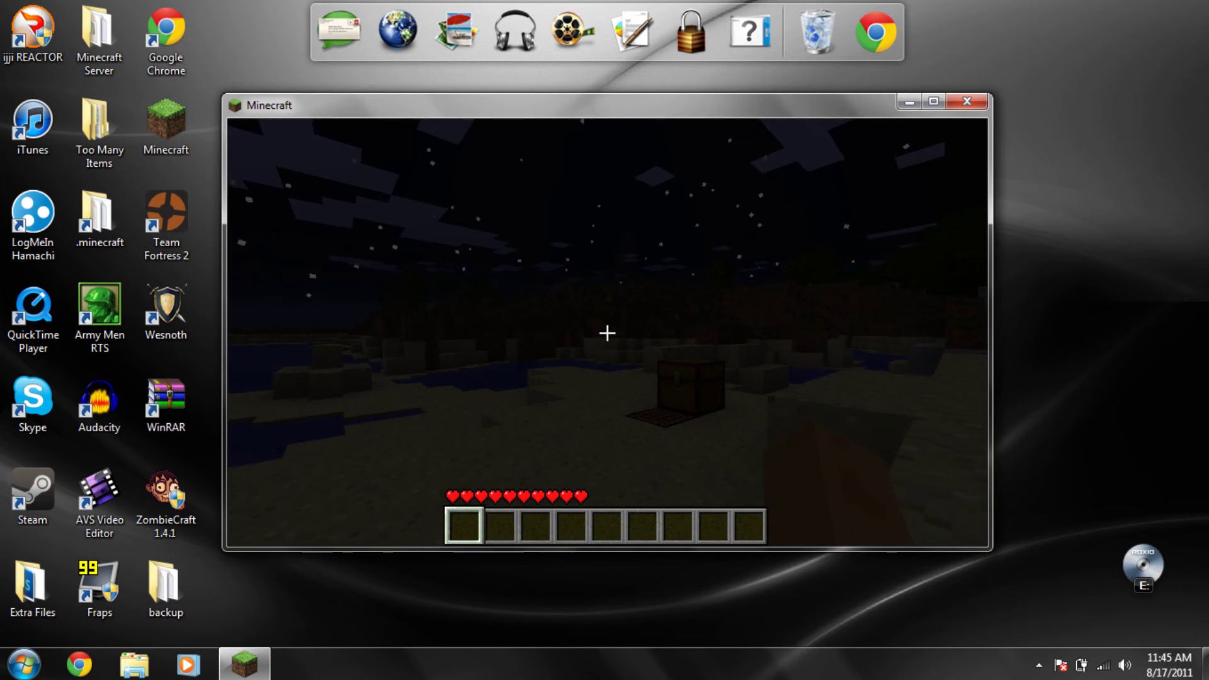
pyautogui.moveTo(607, 333)
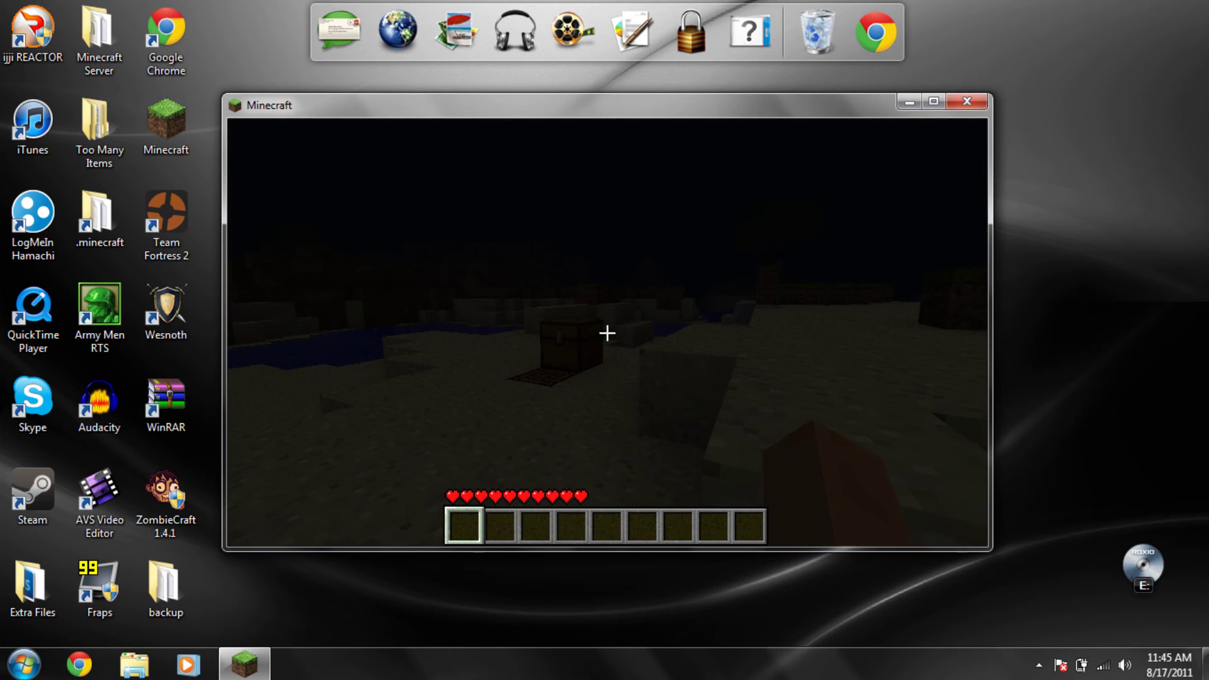
pyautogui.press('w')
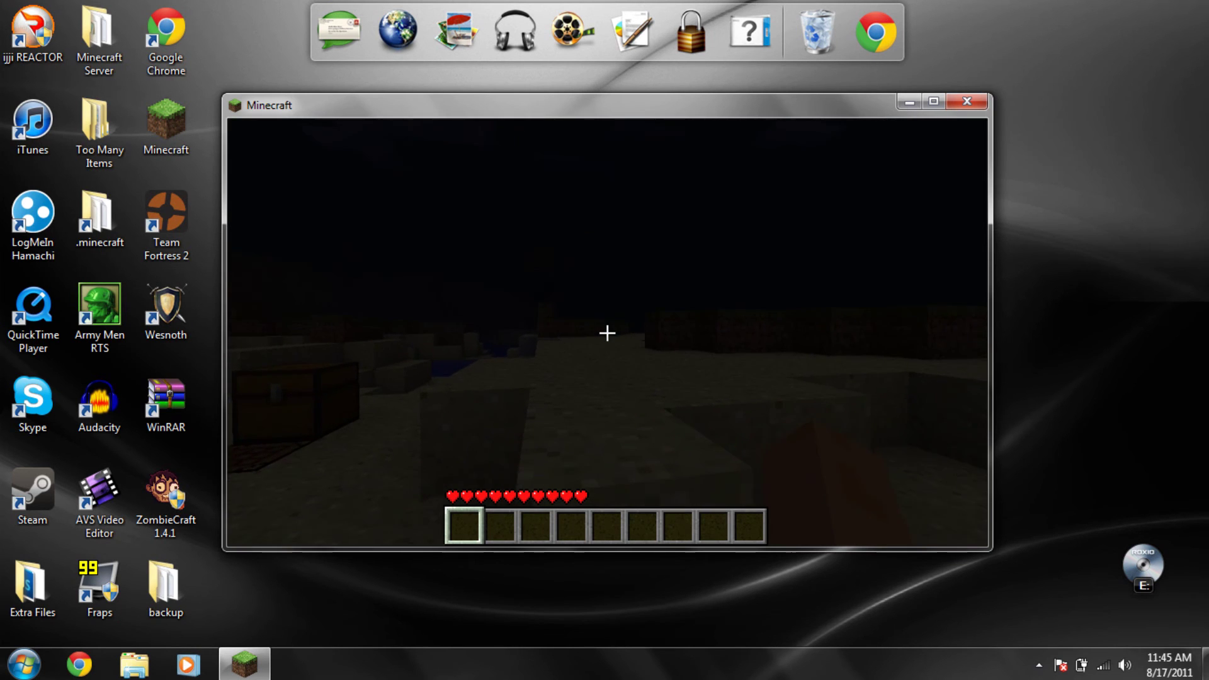
pyautogui.moveTo(607, 333); pyautogui.dragTo(607, 333)
pyautogui.press('w')
pyautogui.press('w')
pyautogui.click(607, 333)
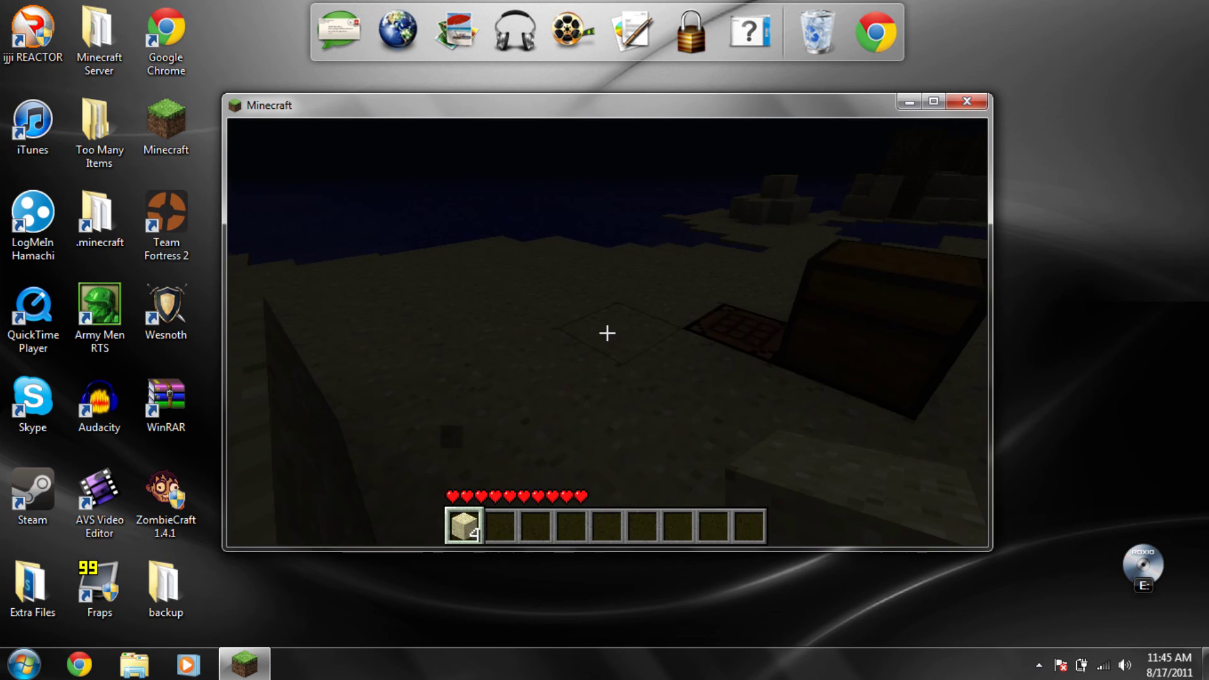
pyautogui.press('w')
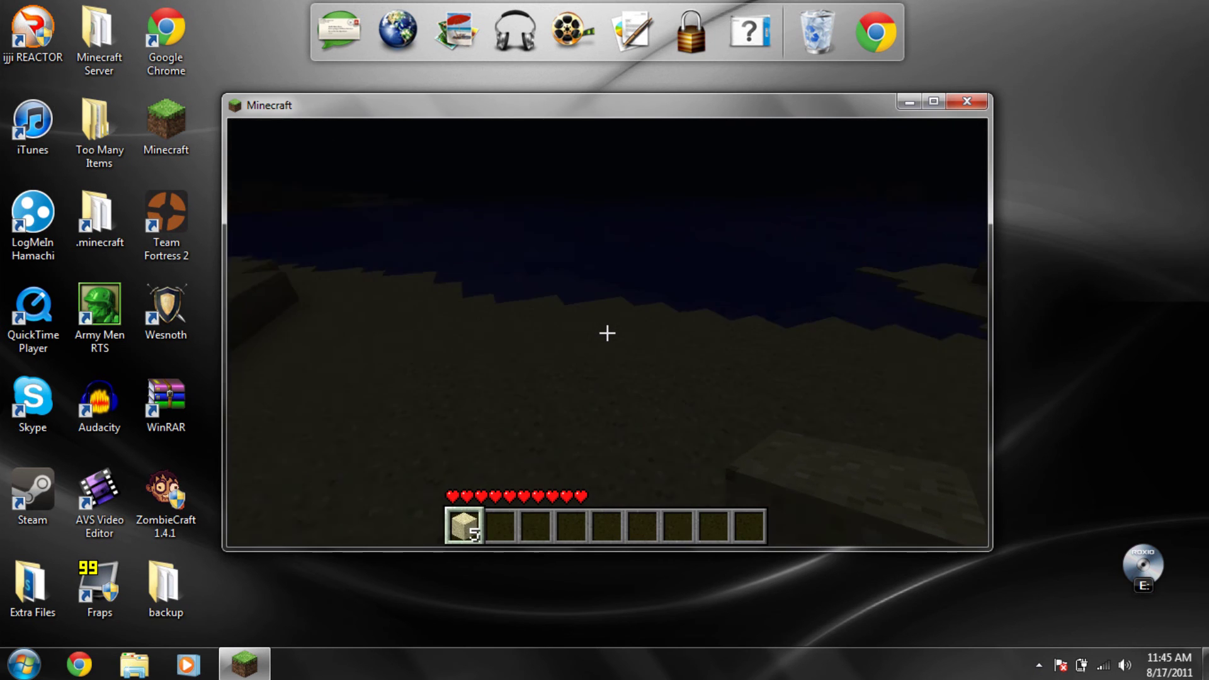